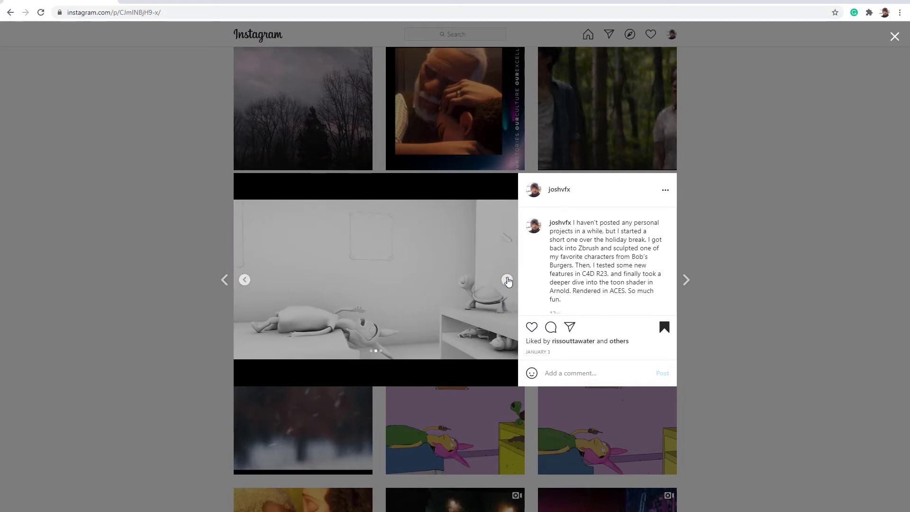
- Page through the images of the character project in the Instagram post
{"action": "left_click", "coordinate": [507, 280]}
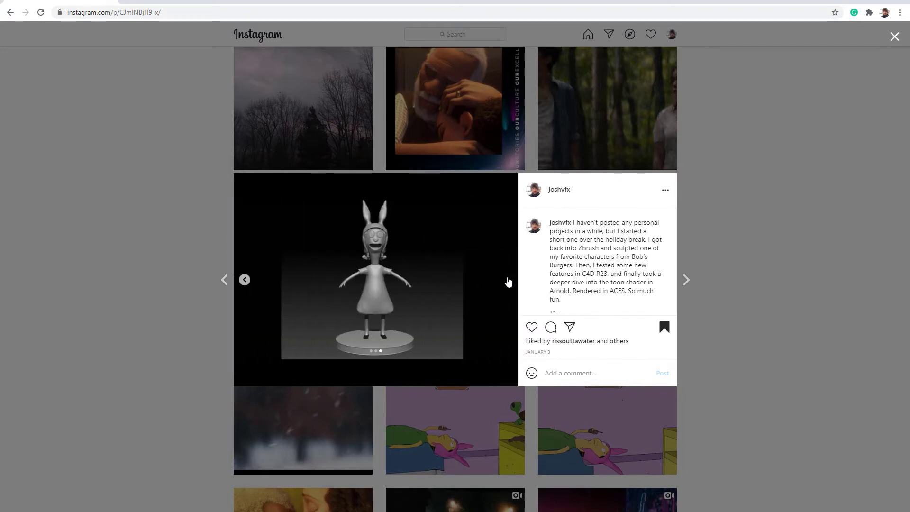
{"action": "left_click", "coordinate": [244, 280]}
{"action": "left_click", "coordinate": [245, 280]}
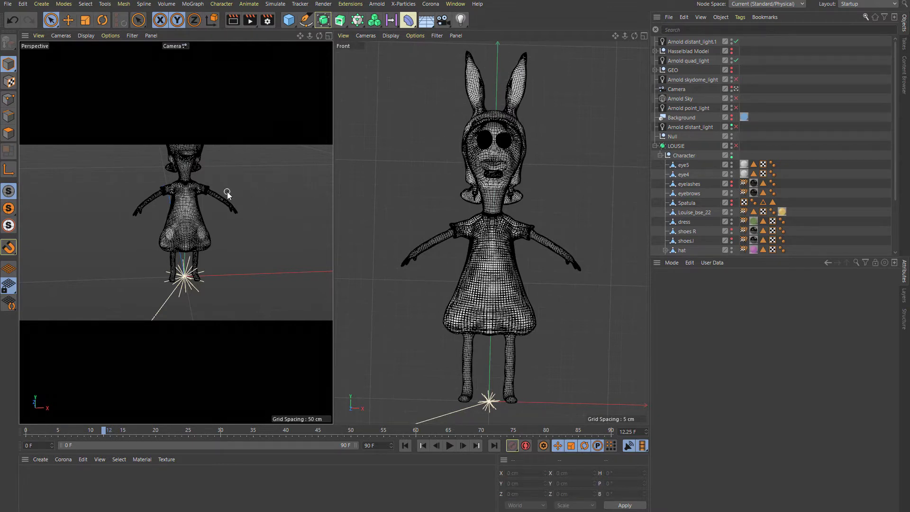
- Switch to Cinema 4D and open the IKMAX auto-rigging plugin, keeping the front view of the character clear
{"action": "scroll", "coordinate": [227, 194], "scroll_direction": "up", "scroll_amount": 3}
{"action": "left_click", "coordinate": [350, 4]}
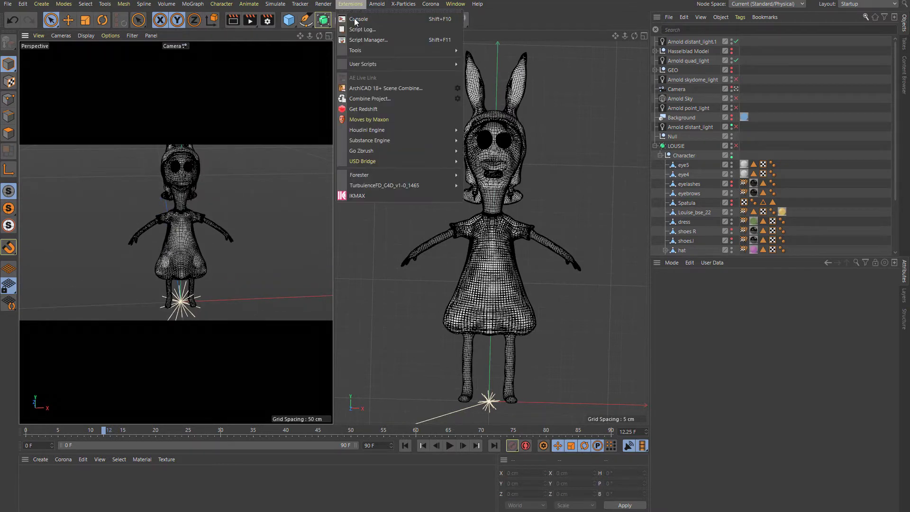
{"action": "left_click", "coordinate": [379, 193]}
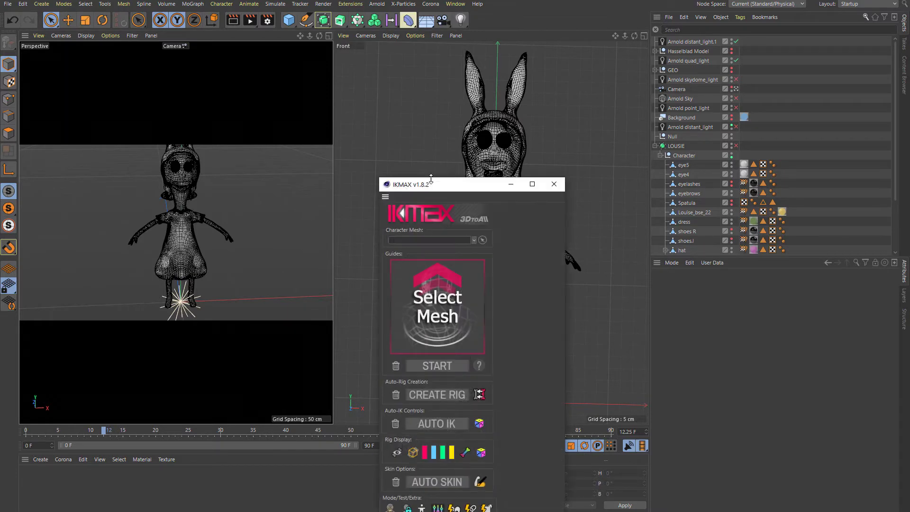
{"action": "left_click_drag", "start_coordinate": [453, 182], "coordinate": [201, 101]}
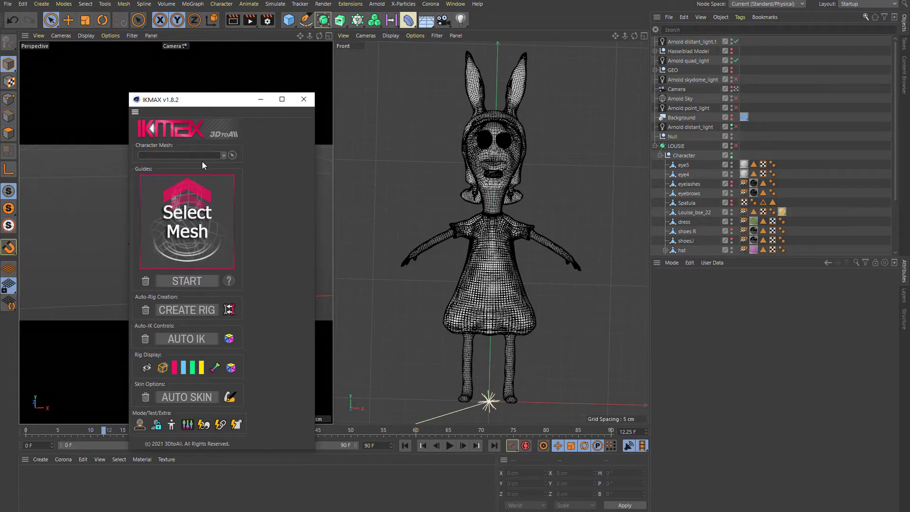
- Assign Louise_bse_22 as the IKMAX character mesh and start the guide placement
{"action": "left_click", "coordinate": [232, 156]}
{"action": "left_click", "coordinate": [703, 215]}
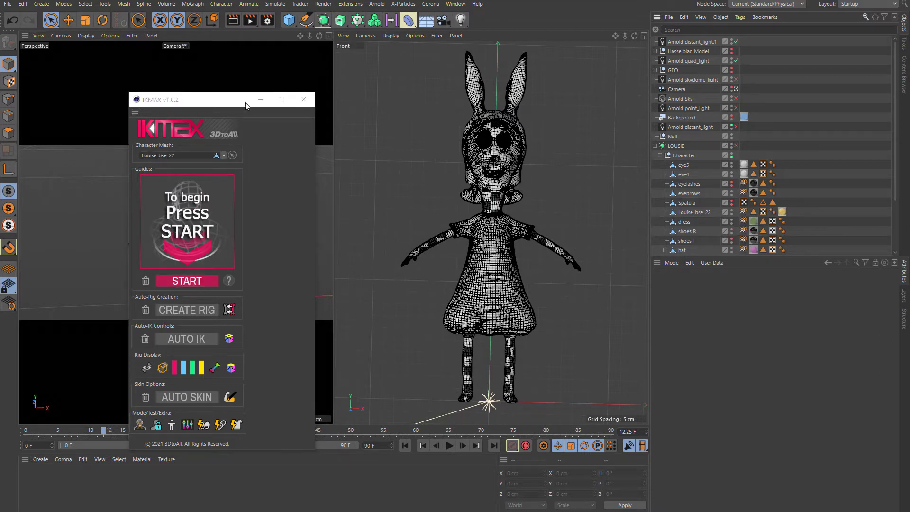
{"action": "left_click_drag", "start_coordinate": [245, 105], "coordinate": [248, 69]}
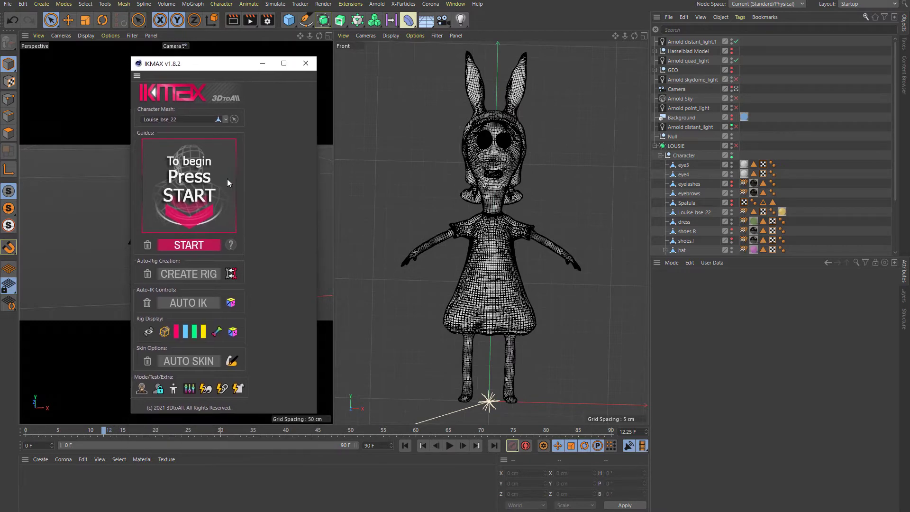
{"action": "left_click", "coordinate": [188, 245]}
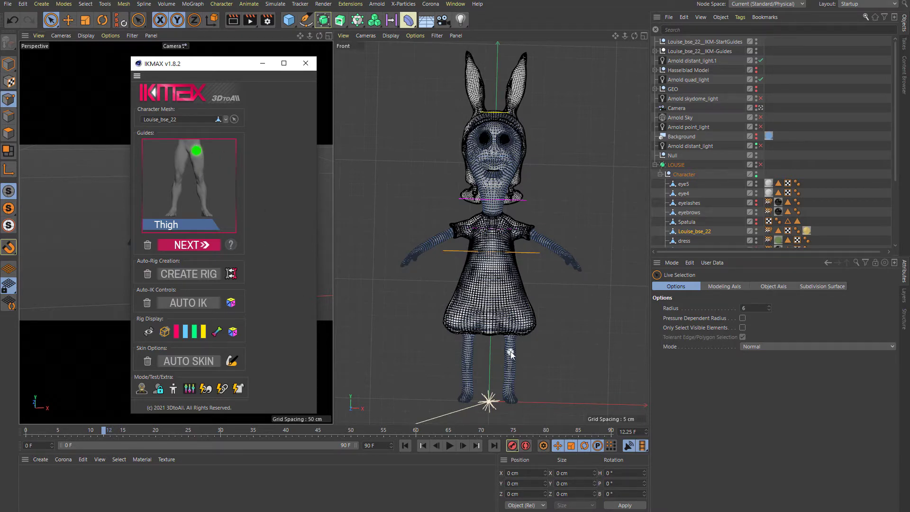
- Place the Thigh guide from a row of points across the character's left leg just below the dress hem
{"action": "scroll", "coordinate": [516, 336], "scroll_direction": "up", "scroll_amount": 3}
{"action": "scroll", "coordinate": [457, 259], "scroll_direction": "down", "scroll_amount": 2}
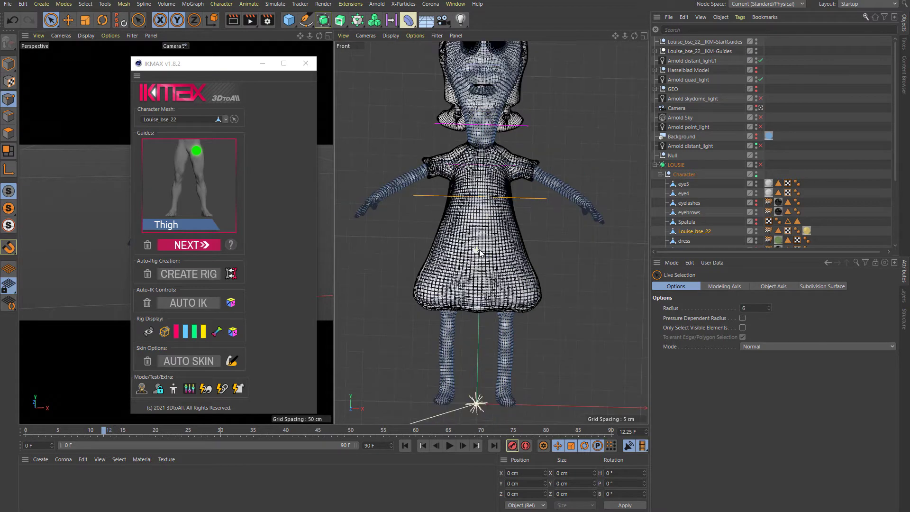
{"action": "scroll", "coordinate": [484, 311], "scroll_direction": "up", "scroll_amount": 5}
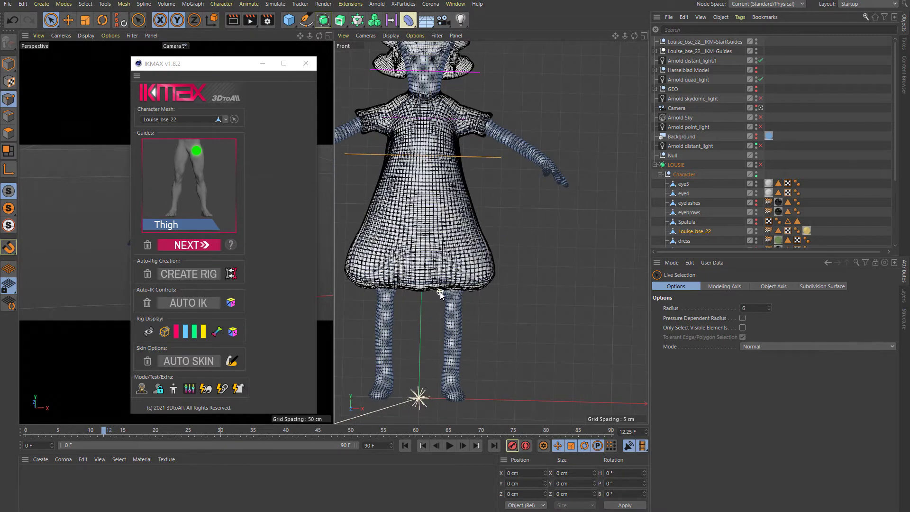
{"action": "scroll", "coordinate": [458, 286], "scroll_direction": "up", "scroll_amount": 3}
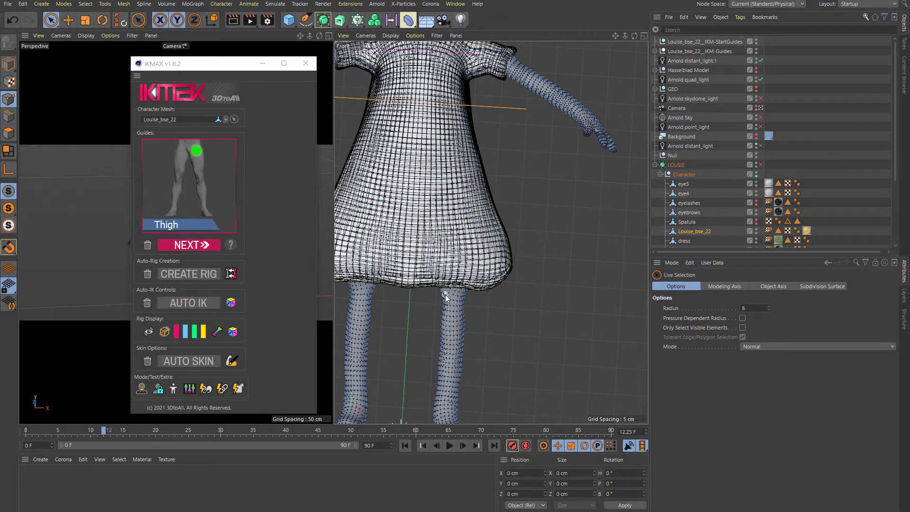
{"action": "left_click_drag", "start_coordinate": [445, 296], "coordinate": [464, 294]}
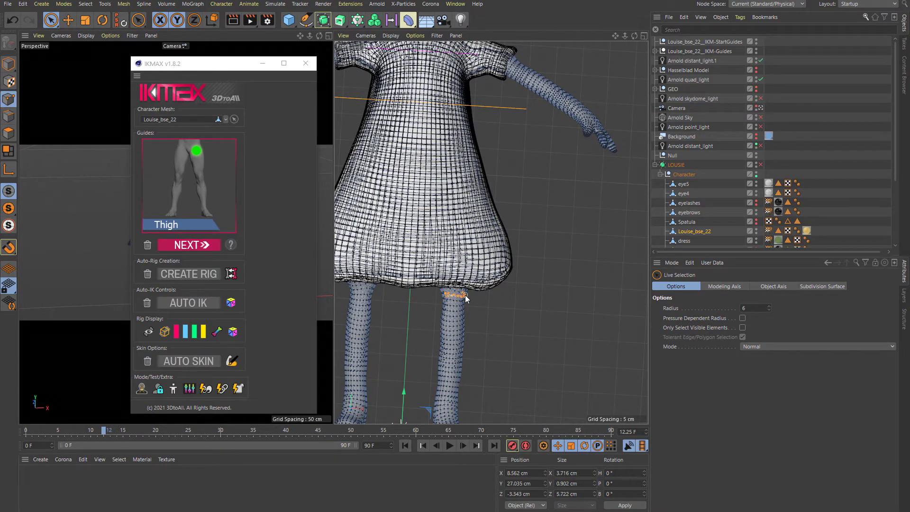
{"action": "left_click", "coordinate": [203, 244]}
- Place the Calf guide from points at the knee of the character's left leg
{"action": "middle_click_drag", "start_coordinate": [474, 376], "coordinate": [450, 331], "text": "alt"}
{"action": "left_click", "coordinate": [430, 307]}
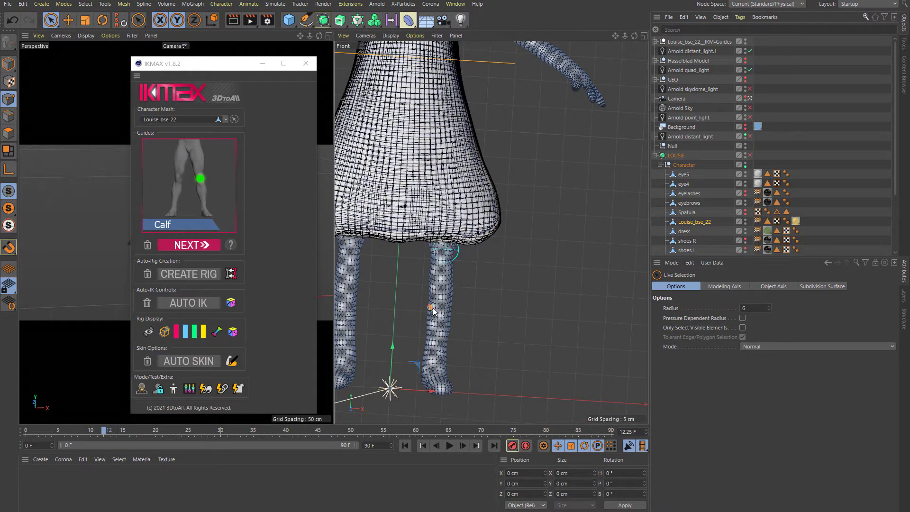
{"action": "left_click", "coordinate": [186, 246]}
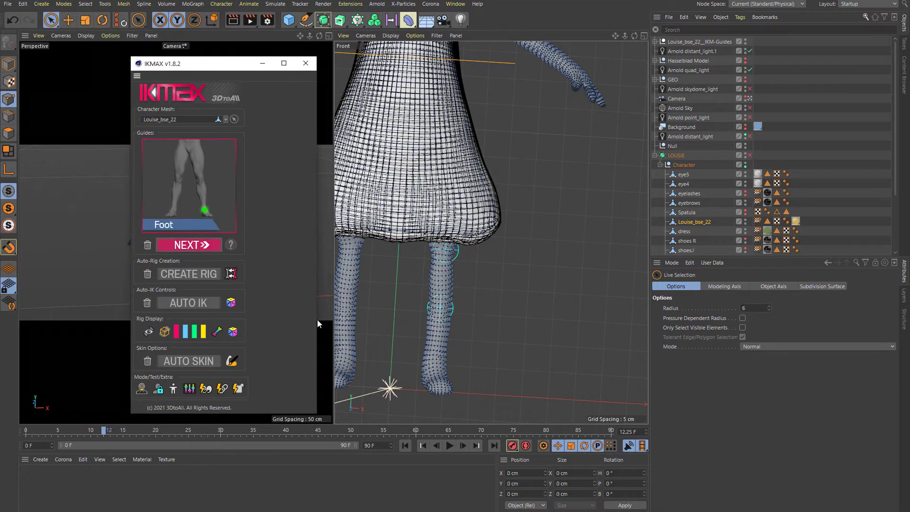
- Place the Foot guide from a row of points across the character's left ankle
{"action": "middle_click_drag", "start_coordinate": [408, 356], "coordinate": [409, 345], "text": "alt"}
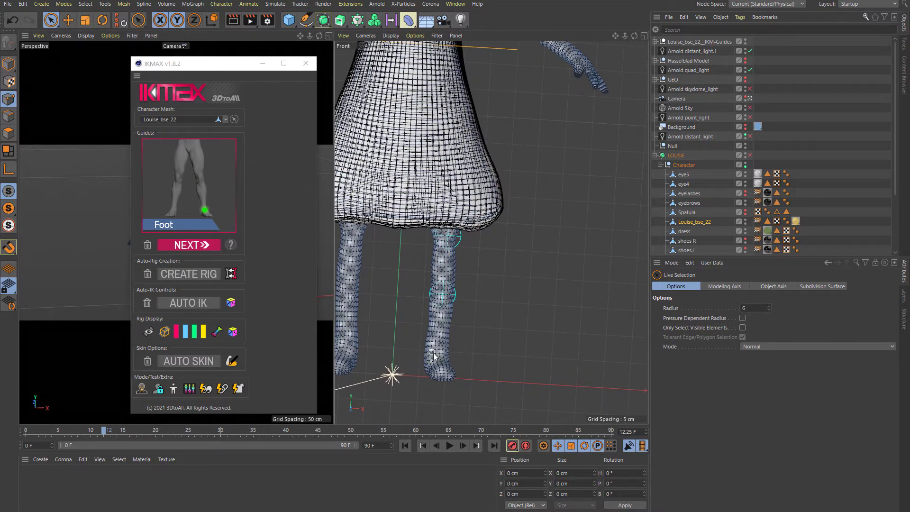
{"action": "left_click_drag", "start_coordinate": [428, 359], "coordinate": [448, 358]}
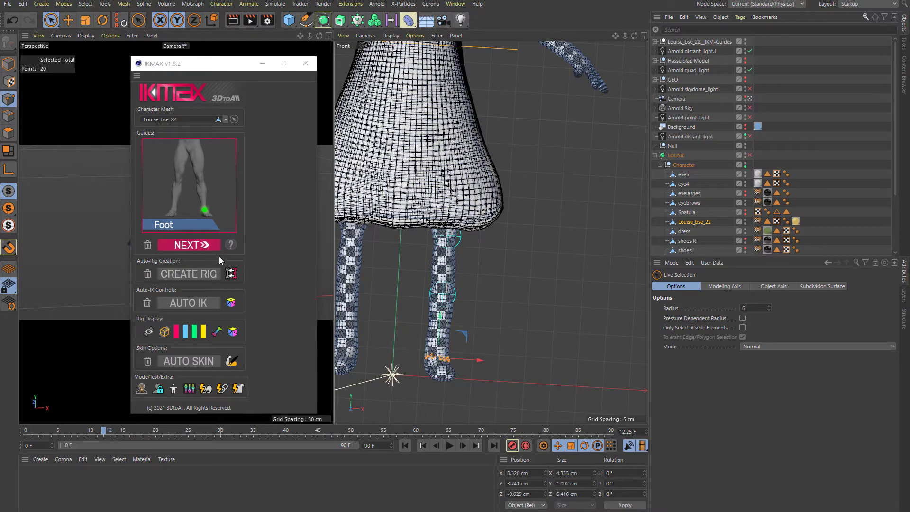
{"action": "left_click", "coordinate": [200, 245]}
- Place the Toe guide on the front part of the character's left foot and the Toe End guide at its tip
{"action": "left_click_drag", "start_coordinate": [228, 65], "coordinate": [432, 160]}
{"action": "scroll", "coordinate": [192, 303], "scroll_direction": "up", "scroll_amount": 3}
{"action": "scroll", "coordinate": [192, 303], "scroll_direction": "up", "scroll_amount": 3}
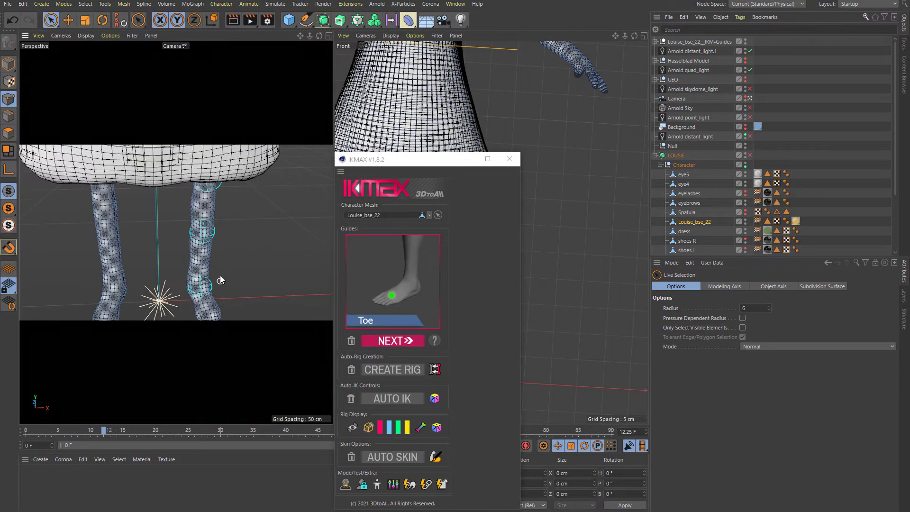
{"action": "scroll", "coordinate": [220, 276], "scroll_direction": "up", "scroll_amount": 3}
{"action": "left_click_drag", "start_coordinate": [213, 281], "coordinate": [216, 306], "text": "alt"}
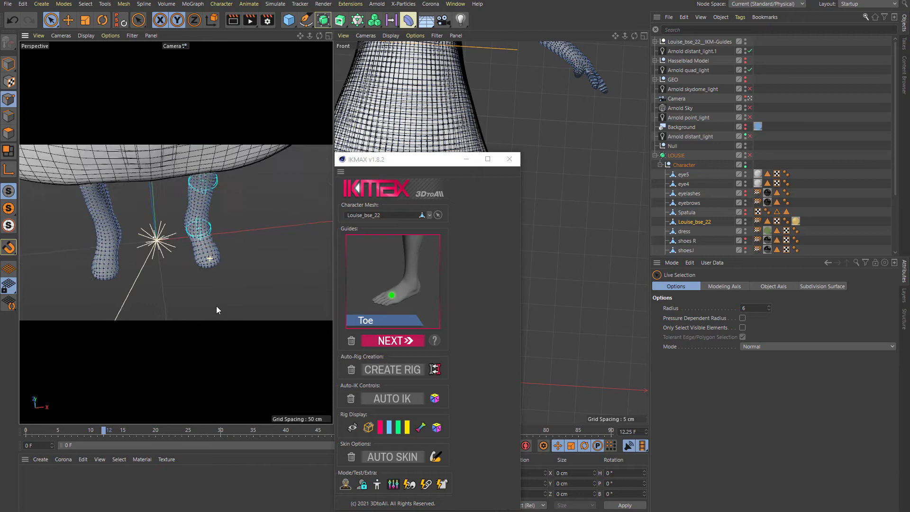
{"action": "left_click", "coordinate": [208, 252]}
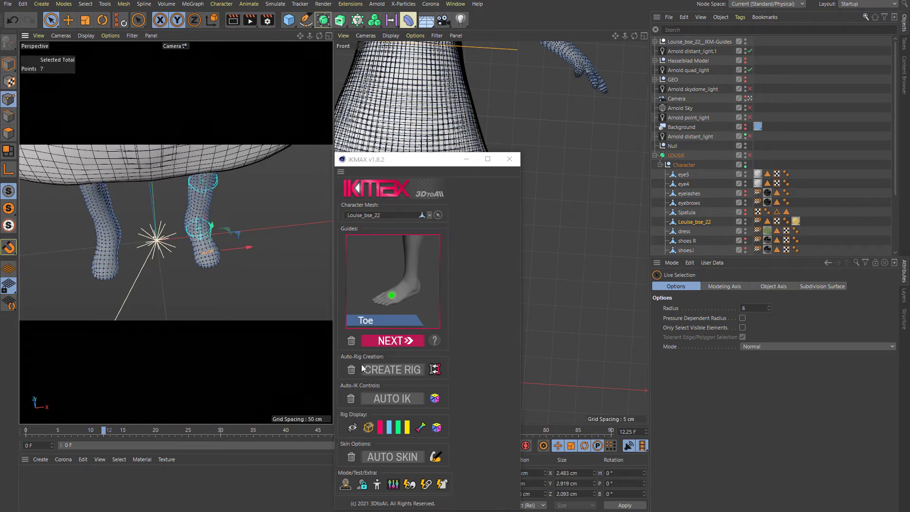
{"action": "left_click", "coordinate": [393, 340]}
{"action": "left_click", "coordinate": [211, 267]}
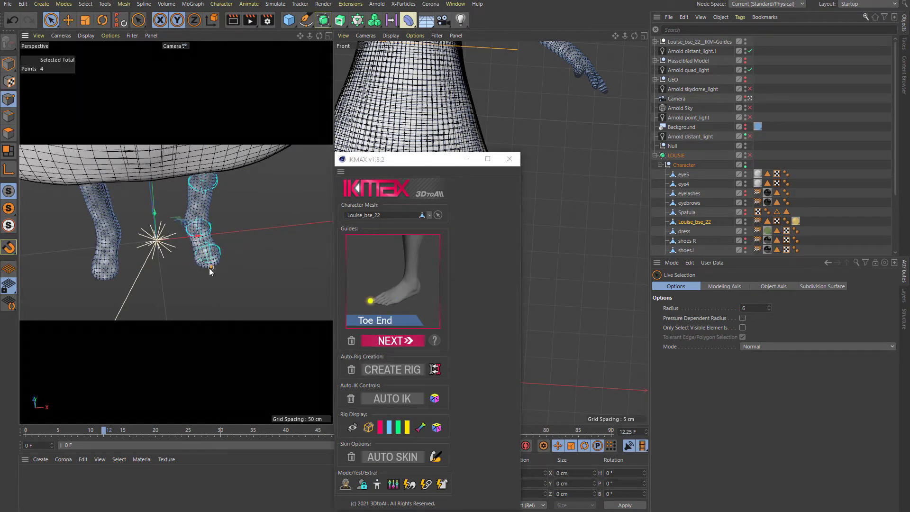
{"action": "left_click", "coordinate": [396, 342]}
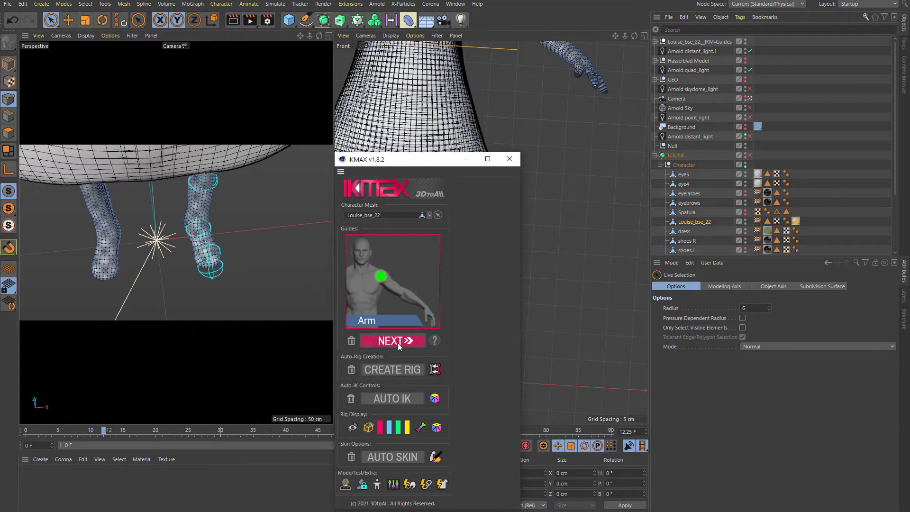
- Hide the dress and place the Arm guide from points at the character's left shoulder
{"action": "left_click_drag", "start_coordinate": [428, 159], "coordinate": [344, 277]}
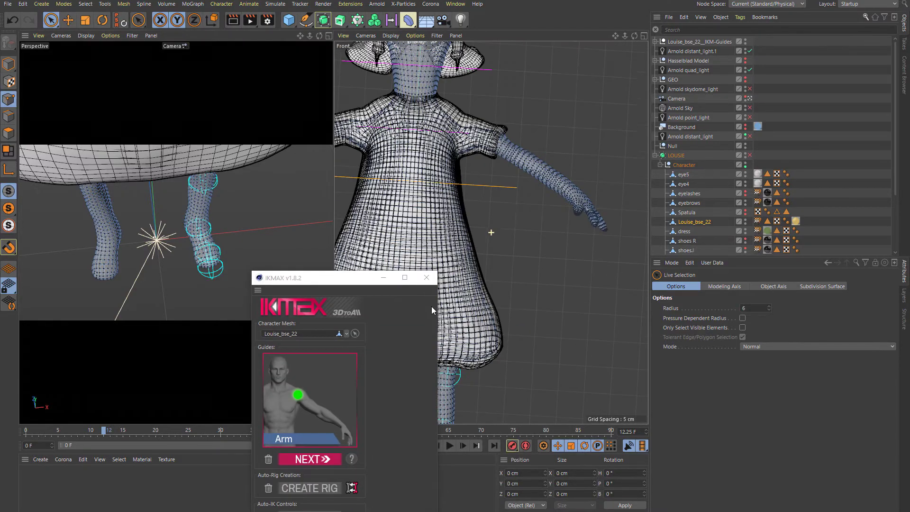
{"action": "middle_click_drag", "start_coordinate": [443, 188], "coordinate": [440, 234], "text": "alt"}
{"action": "left_click_drag", "start_coordinate": [434, 209], "coordinate": [441, 252], "text": "alt"}
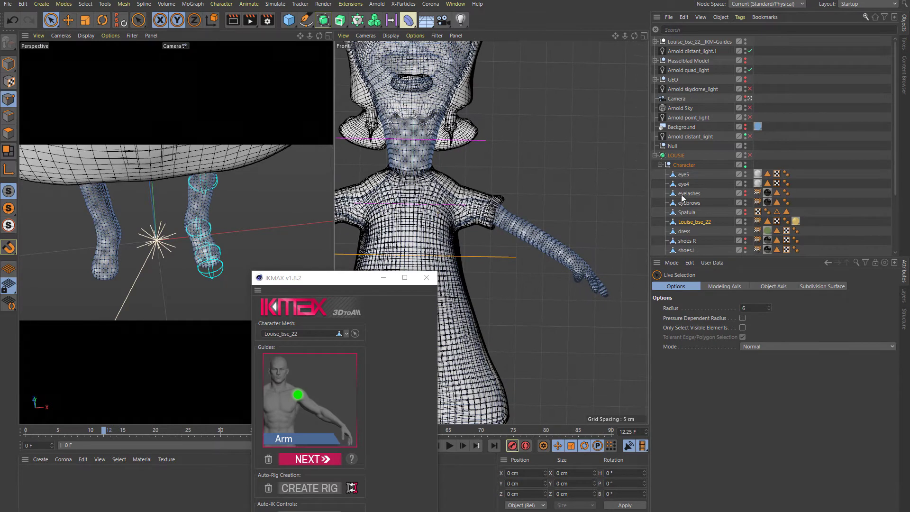
{"action": "left_click", "coordinate": [745, 229]}
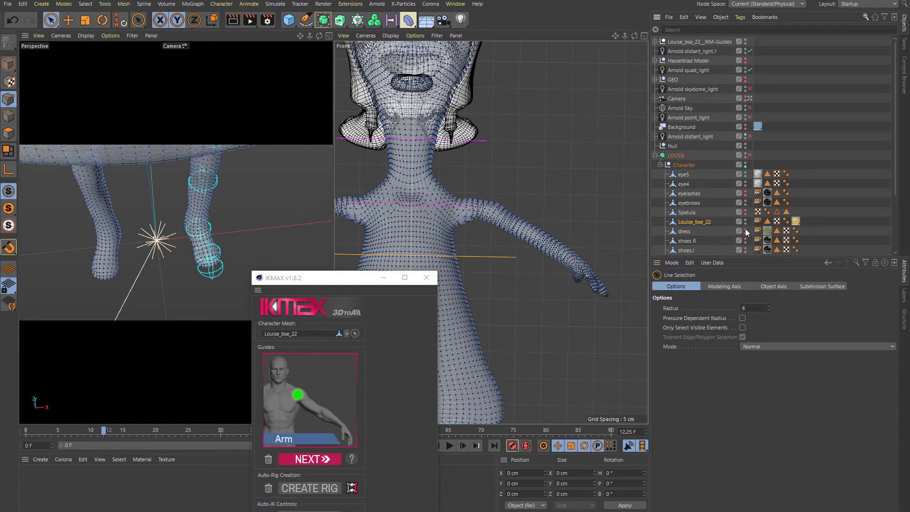
{"action": "left_click", "coordinate": [442, 195]}
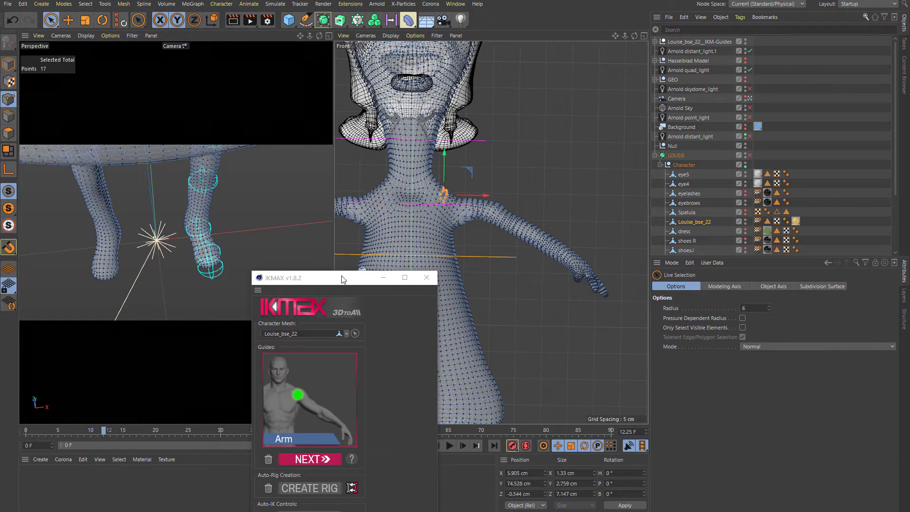
{"action": "left_click_drag", "start_coordinate": [342, 278], "coordinate": [285, 140]}
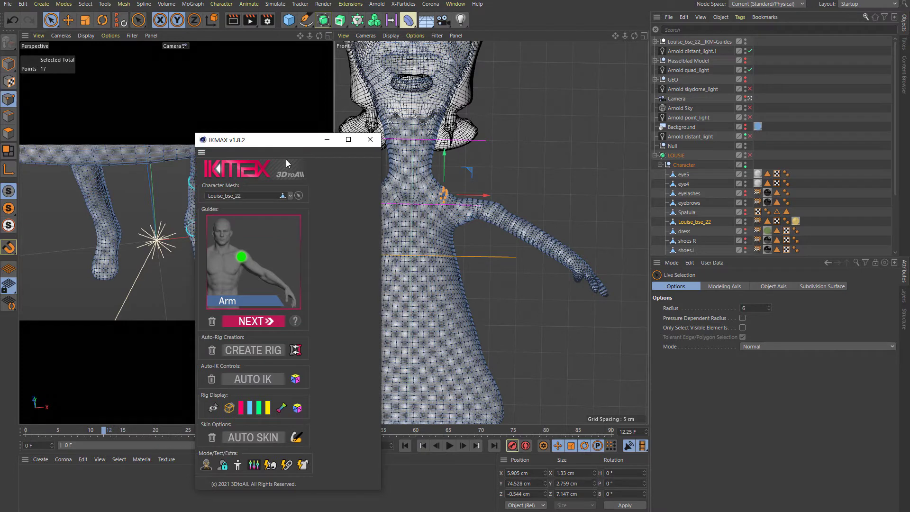
{"action": "left_click", "coordinate": [272, 323]}
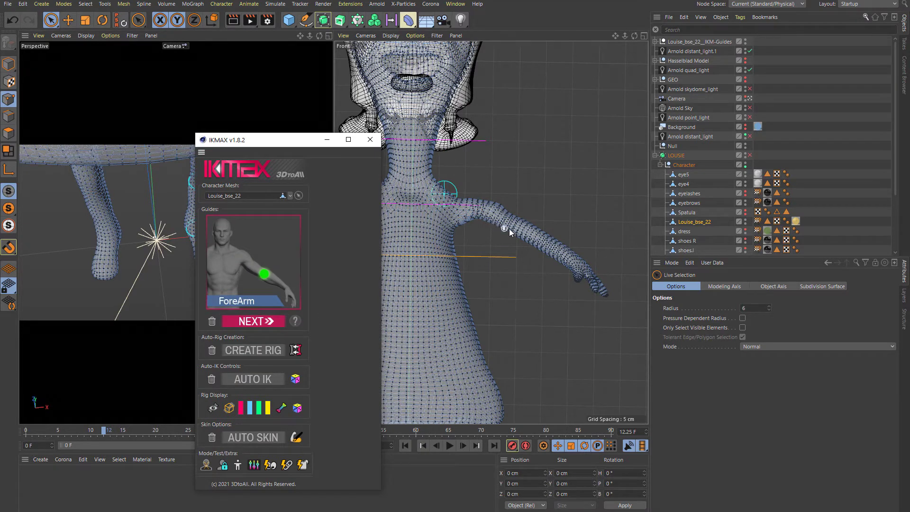
- With the dress shown again, place the ForeArm guide at the left elbow and the Palm guide at the wrist
{"action": "left_click", "coordinate": [746, 232]}
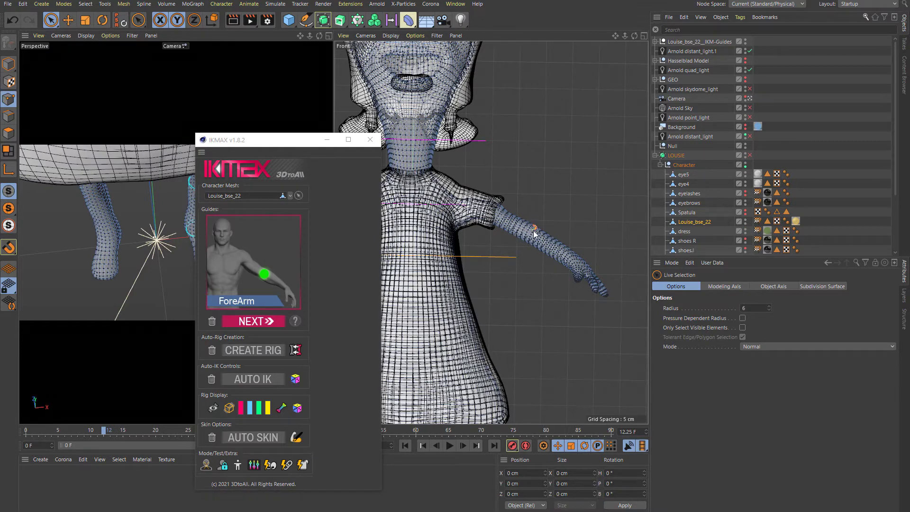
{"action": "left_click_drag", "start_coordinate": [534, 229], "coordinate": [529, 242]}
{"action": "left_click", "coordinate": [268, 321]}
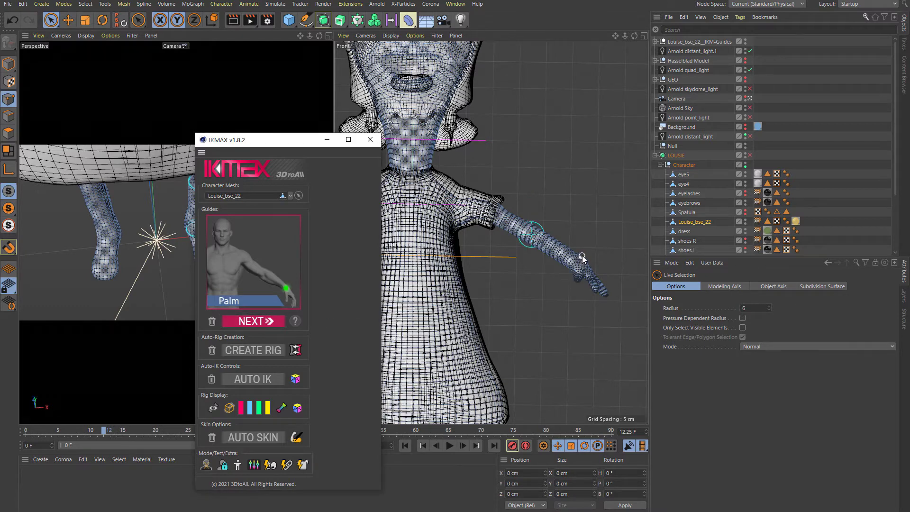
{"action": "left_click_drag", "start_coordinate": [582, 257], "coordinate": [568, 264]}
{"action": "left_click", "coordinate": [253, 321]}
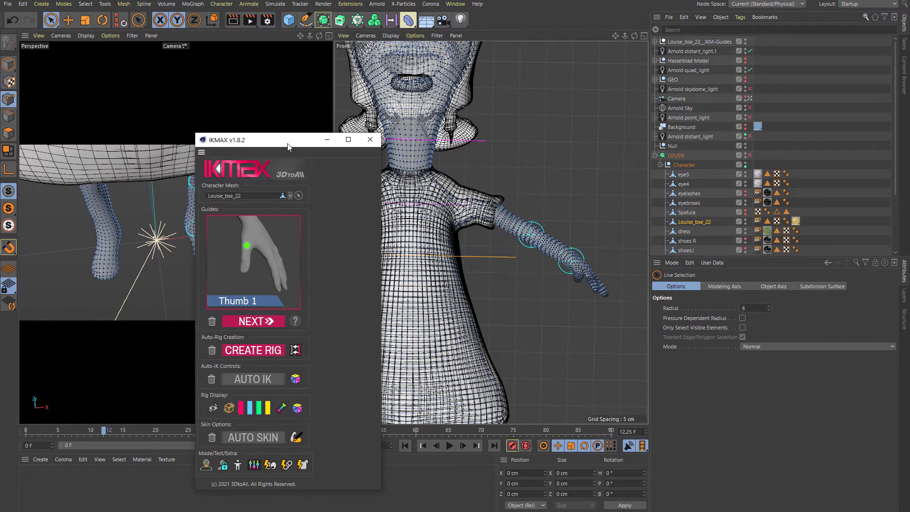
- Place the Thumb 1 guide from points at the base of the thumb on the character's left hand
{"action": "left_click_drag", "start_coordinate": [288, 140], "coordinate": [551, 236]}
{"action": "scroll", "coordinate": [235, 247], "scroll_direction": "up", "scroll_amount": 6}
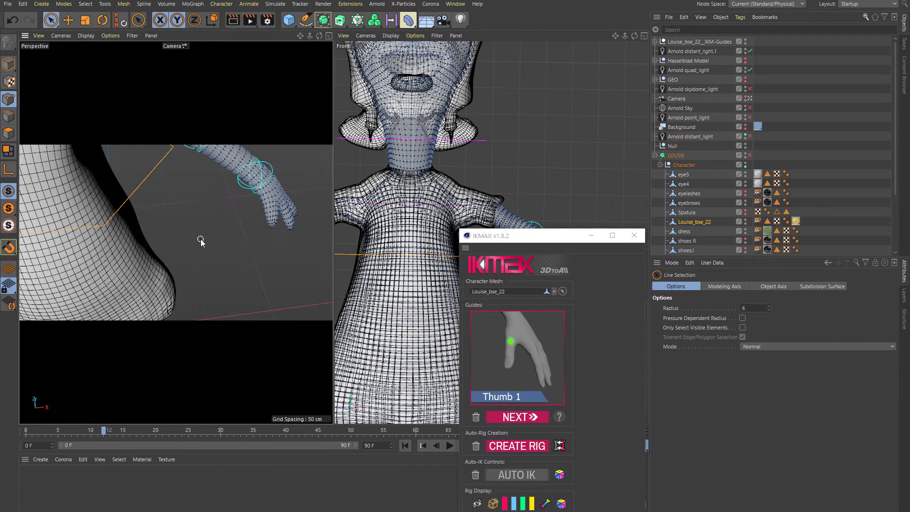
{"action": "scroll", "coordinate": [238, 240], "scroll_direction": "up", "scroll_amount": 5}
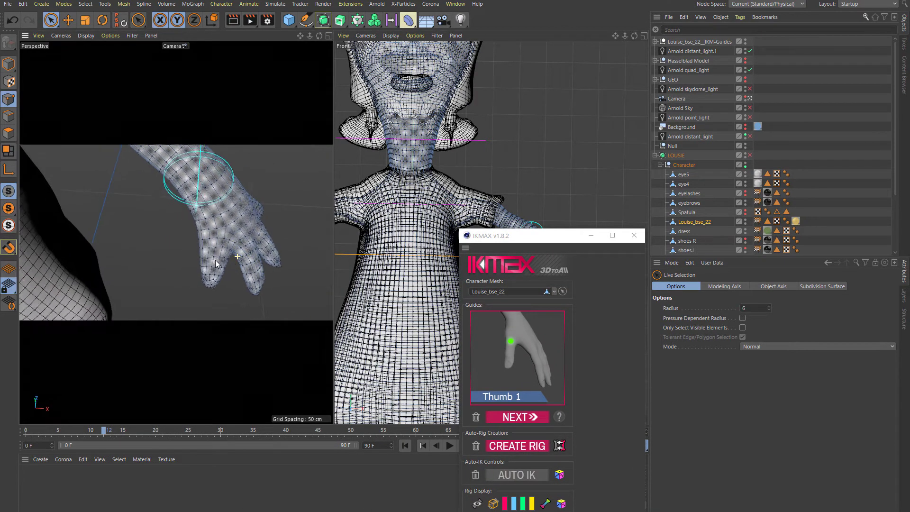
{"action": "left_click_drag", "start_coordinate": [216, 264], "coordinate": [207, 258], "text": "alt"}
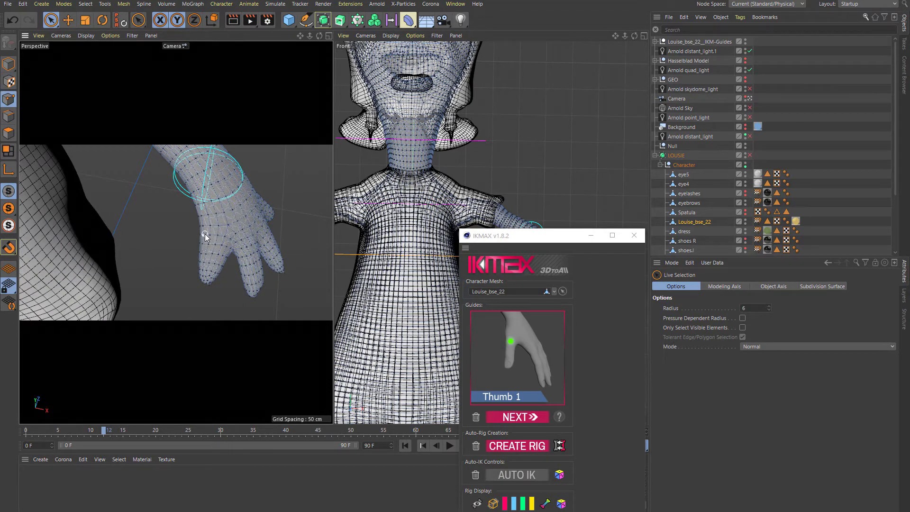
{"action": "left_click_drag", "start_coordinate": [204, 234], "coordinate": [255, 244]}
{"action": "left_click", "coordinate": [522, 417]}
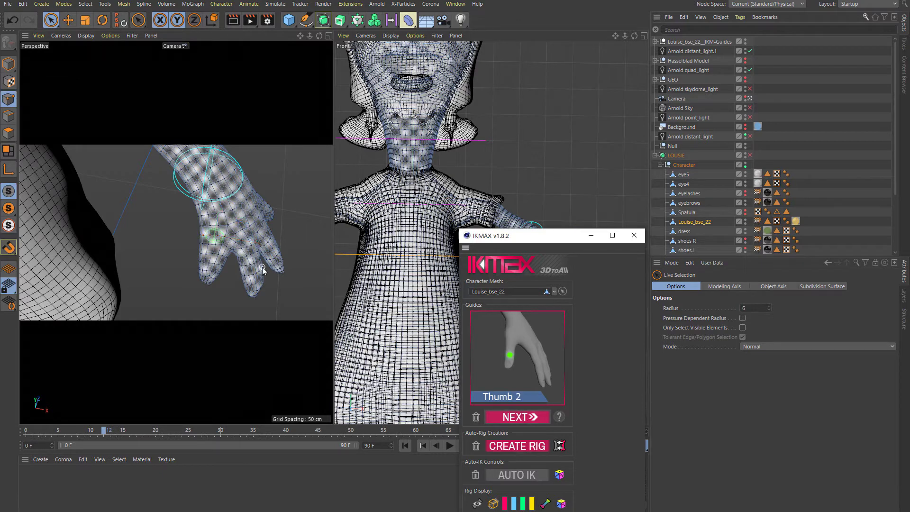
- Place the Thumb 2 guide across the middle of the thumb and the following guide at the thumb tip
{"action": "left_click", "coordinate": [199, 256]}
{"action": "left_click_drag", "start_coordinate": [199, 255], "coordinate": [233, 259]}
{"action": "left_click", "coordinate": [522, 417]}
{"action": "left_click", "coordinate": [201, 281]}
{"action": "left_click", "coordinate": [522, 417]}
- Place the remaining finger guides along the left hand's fingers, limiting the selection to visible elements, and advance to the guide adjustment stage
{"action": "mouse_move", "coordinate": [303, 252]}
{"action": "left_mouse_down", "text": "alt"}
{"action": "mouse_move", "coordinate": [241, 253]}
{"action": "mouse_move", "coordinate": [259, 257]}
{"action": "mouse_move", "coordinate": [298, 241]}
{"action": "mouse_move", "coordinate": [271, 261]}
{"action": "mouse_move", "coordinate": [190, 265]}
{"action": "mouse_move", "coordinate": [223, 247]}
{"action": "left_mouse_up", "text": "alt"}
{"action": "left_click", "coordinate": [522, 417]}
{"action": "left_click", "coordinate": [522, 417]}
{"action": "left_click", "coordinate": [522, 417]}
{"action": "left_click", "coordinate": [522, 417]}
{"action": "left_click", "coordinate": [521, 417]}
{"action": "left_click", "coordinate": [742, 327]}
{"action": "left_click", "coordinate": [521, 416]}
{"action": "left_click", "coordinate": [521, 417]}
{"action": "left_click", "coordinate": [521, 417]}
{"action": "left_click", "coordinate": [522, 417]}
{"action": "left_click", "coordinate": [521, 416]}
{"action": "left_click", "coordinate": [189, 224]}
{"action": "left_click", "coordinate": [522, 417]}
{"action": "scroll", "coordinate": [416, 262], "scroll_direction": "down", "scroll_amount": 6}
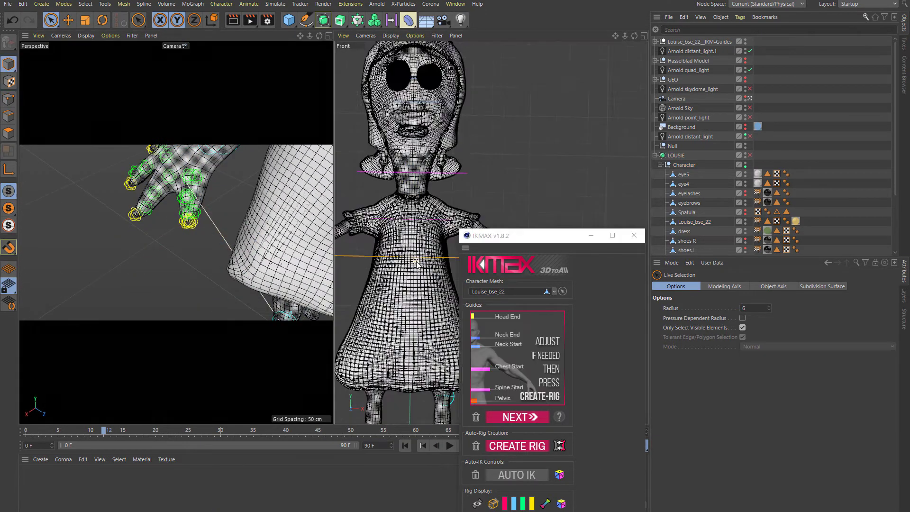
- Delete the four ring finger guides, from Ring_end to Ring1, from the IKM-Guides group
{"action": "left_click_drag", "start_coordinate": [504, 242], "coordinate": [515, 273]}
{"action": "left_click", "coordinate": [756, 120]}
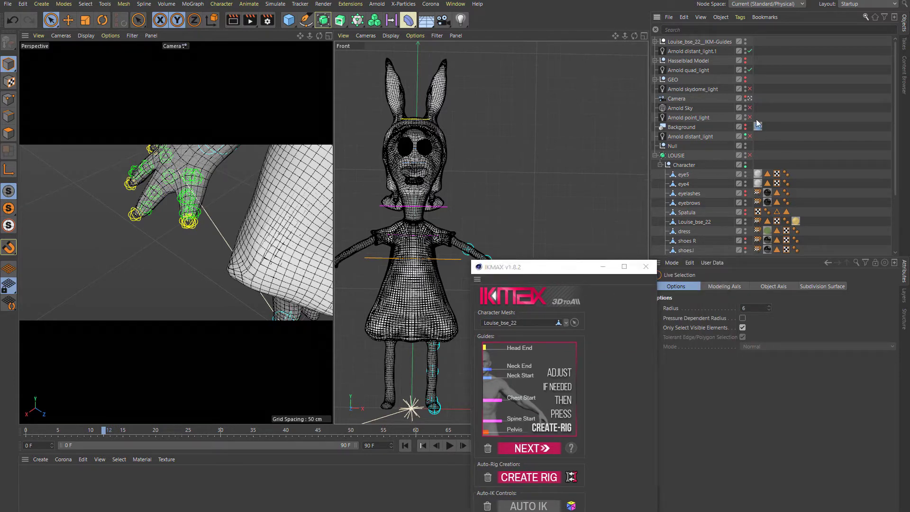
{"action": "left_click", "coordinate": [657, 42]}
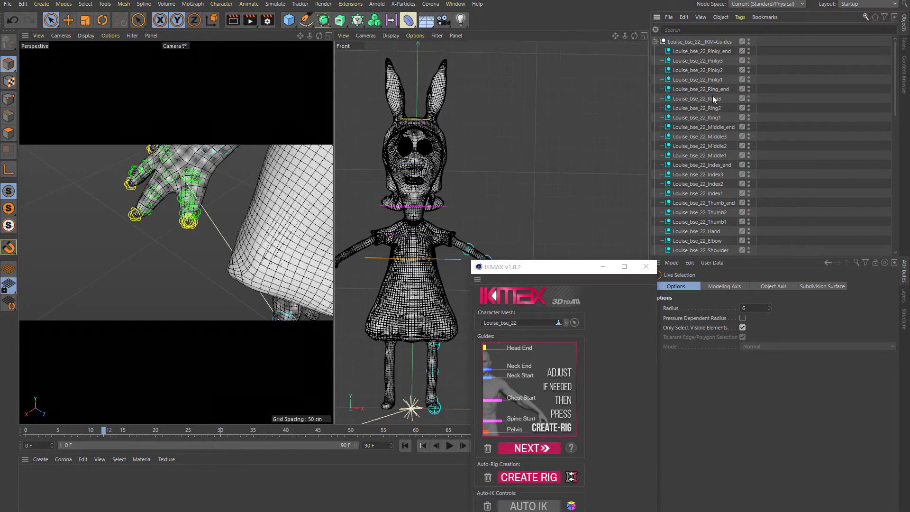
{"action": "left_click", "coordinate": [729, 90]}
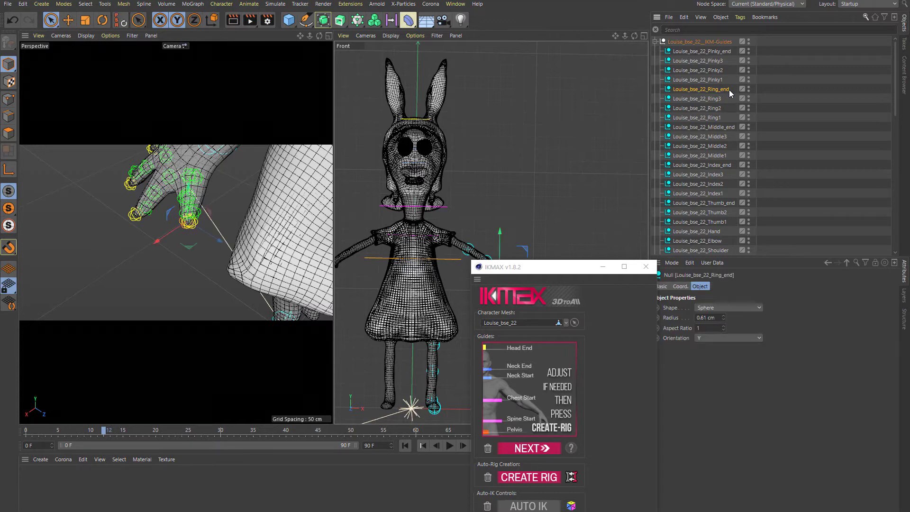
{"action": "left_click", "coordinate": [718, 116], "text": "shift"}
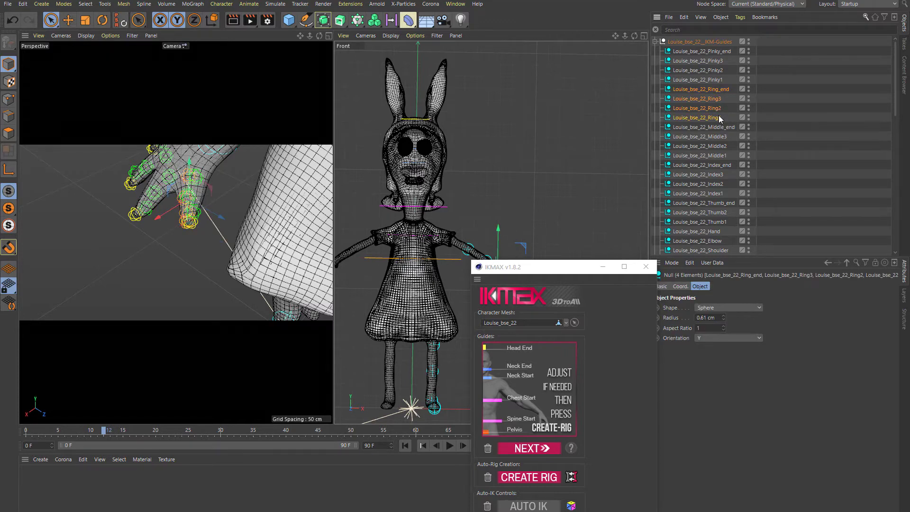
{"action": "key", "text": "Delete"}
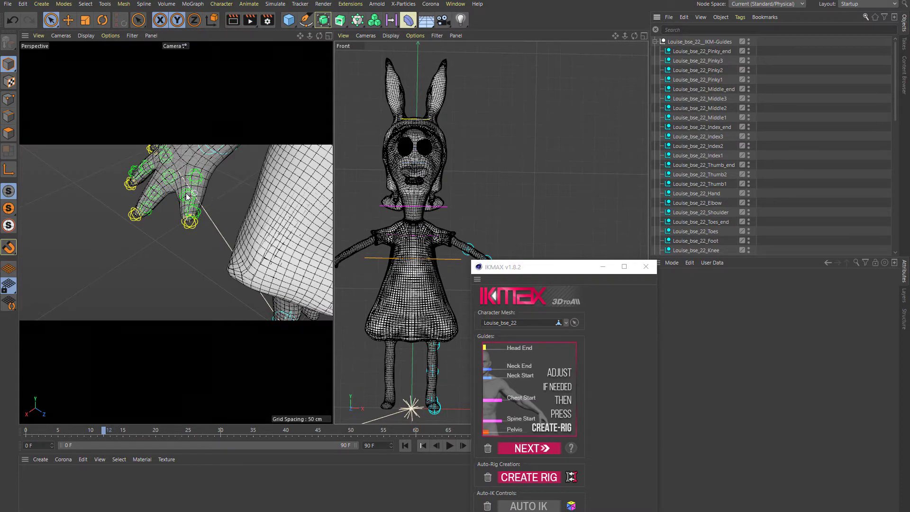
- Check the remaining guides around the hand and body, and create the rig from them
{"action": "left_click_drag", "start_coordinate": [187, 195], "coordinate": [265, 209], "text": "alt"}
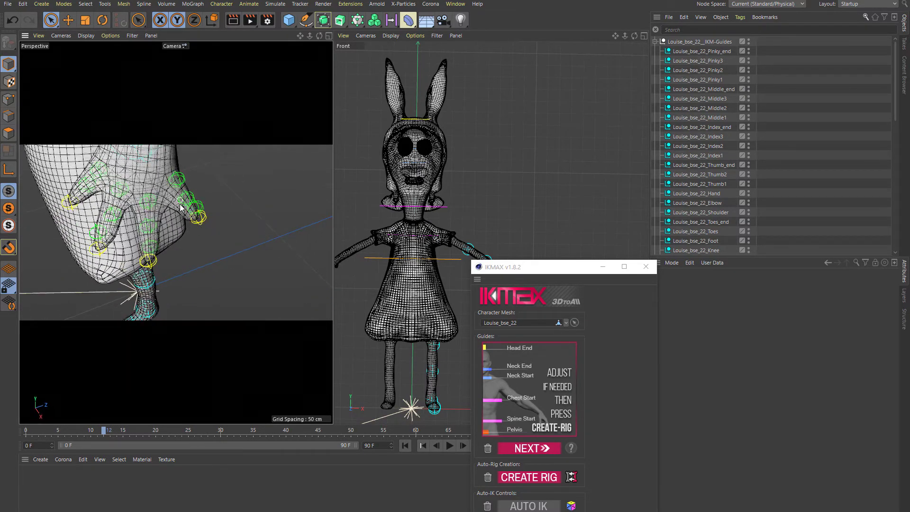
{"action": "left_click_drag", "start_coordinate": [183, 204], "coordinate": [212, 187], "text": "alt"}
{"action": "scroll", "coordinate": [213, 187], "scroll_direction": "down", "scroll_amount": 5}
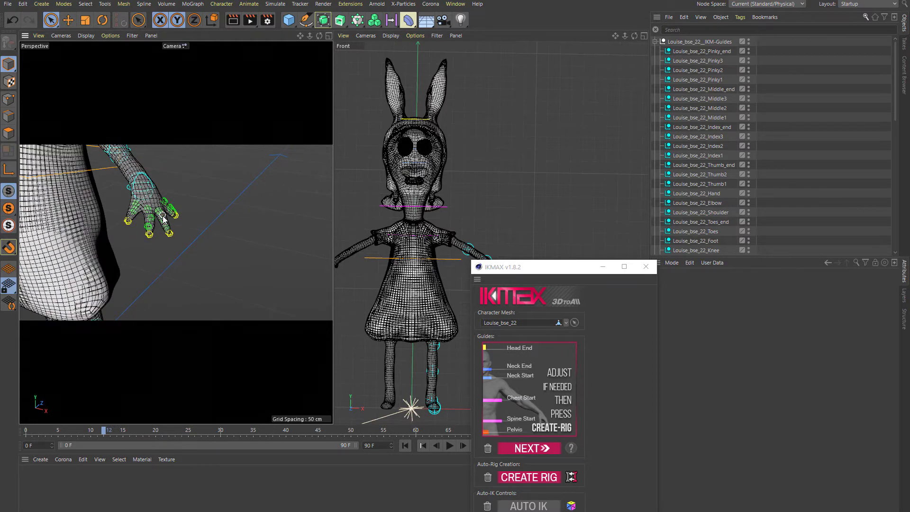
{"action": "left_click_drag", "start_coordinate": [547, 268], "coordinate": [466, 79]}
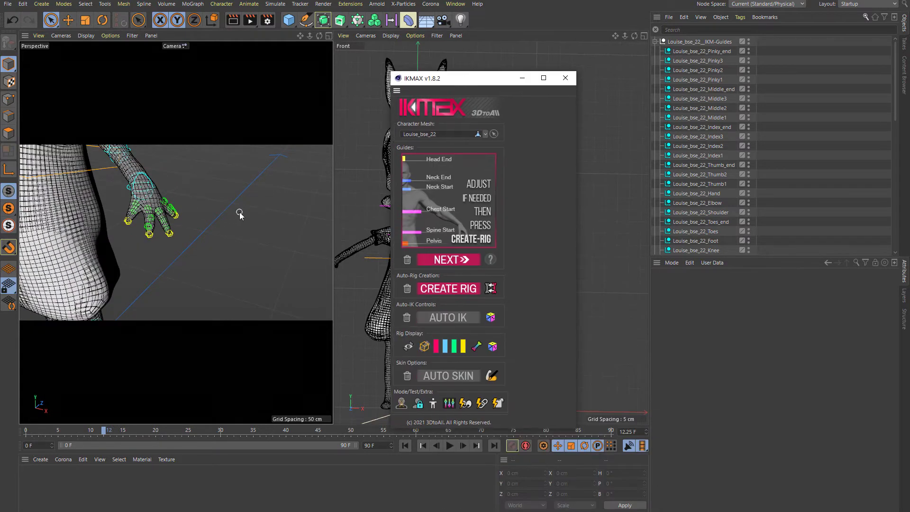
{"action": "left_click_drag", "start_coordinate": [191, 213], "coordinate": [218, 214], "text": "alt"}
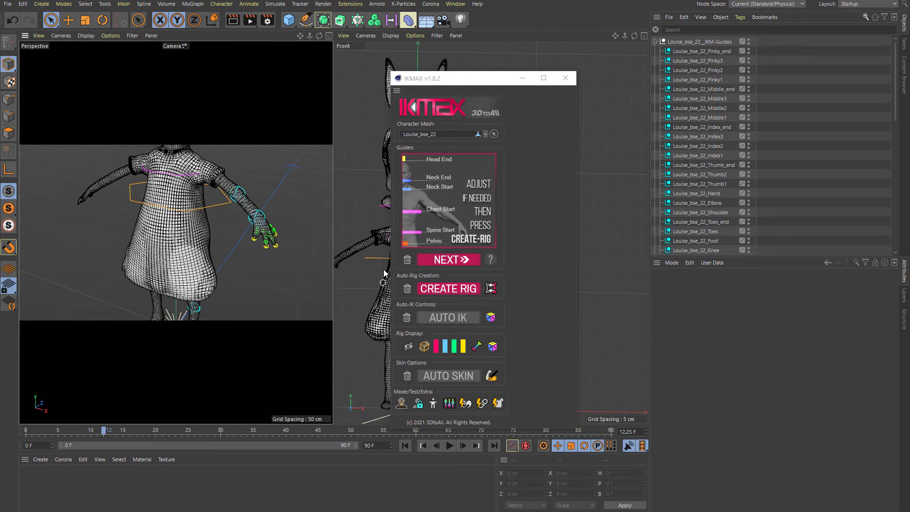
{"action": "left_click", "coordinate": [455, 291]}
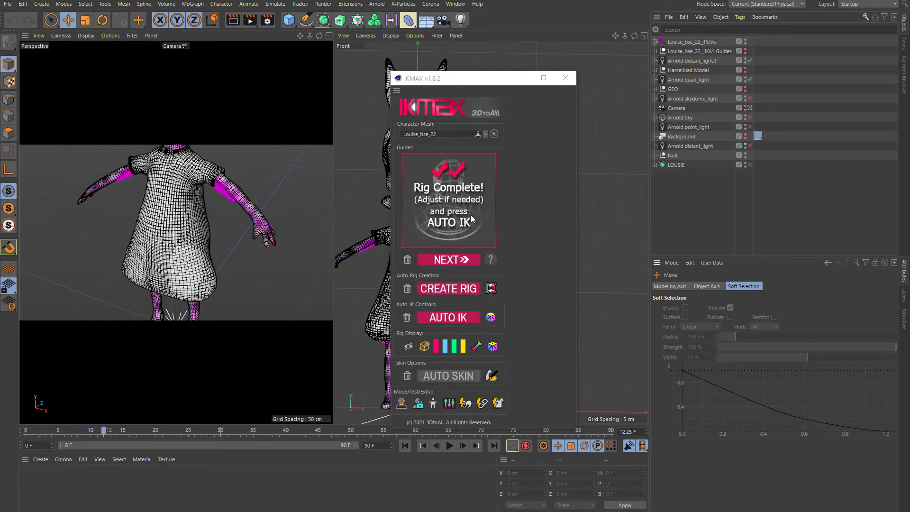
- Generate the automatic IK controls for the rig and assign random colors to its joints
{"action": "left_click_drag", "start_coordinate": [514, 79], "coordinate": [160, 115]}
{"action": "scroll", "coordinate": [448, 248], "scroll_direction": "down", "scroll_amount": 2}
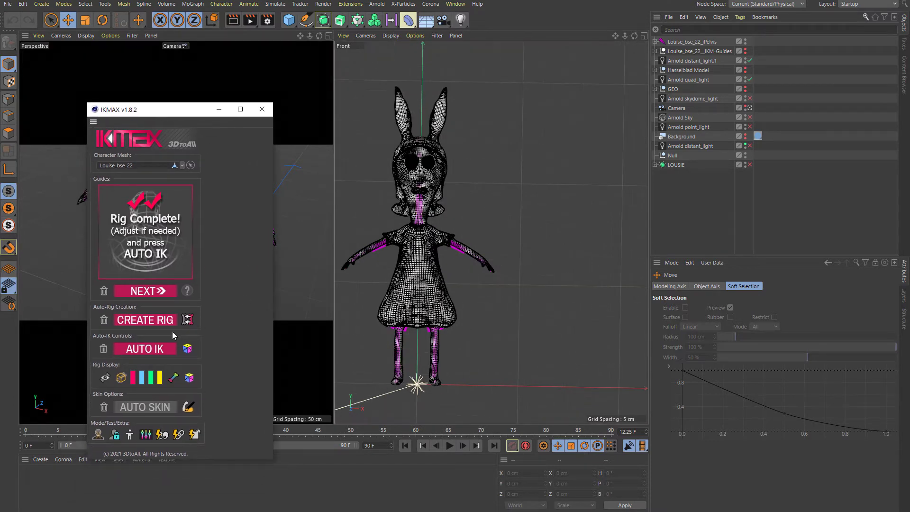
{"action": "left_click", "coordinate": [157, 353]}
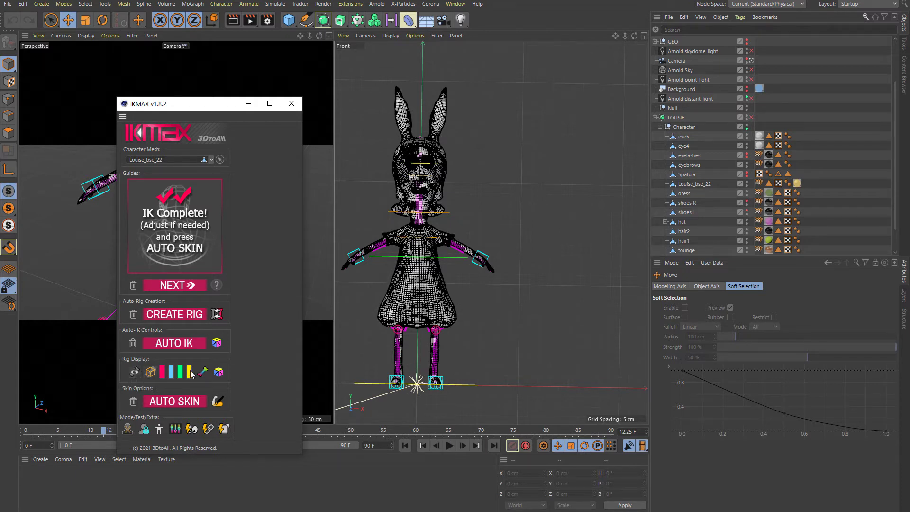
{"action": "left_click", "coordinate": [218, 373]}
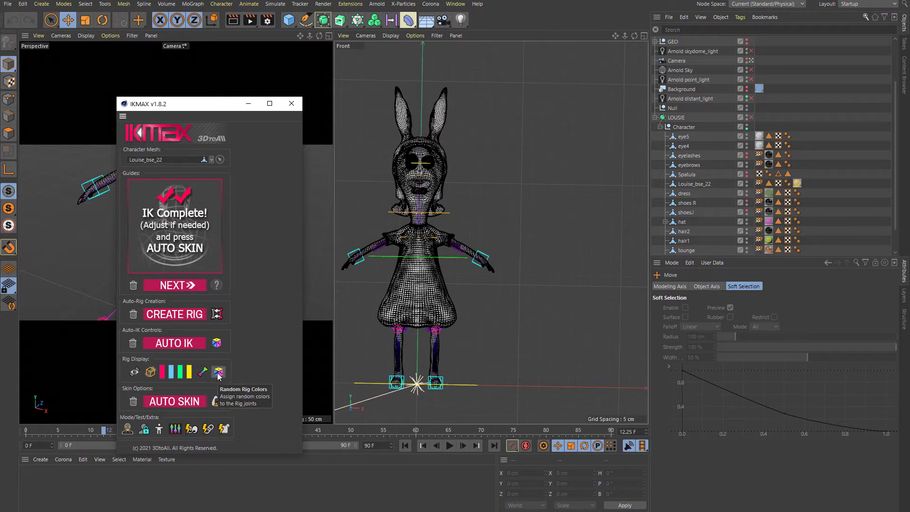
{"action": "left_click", "coordinate": [218, 373]}
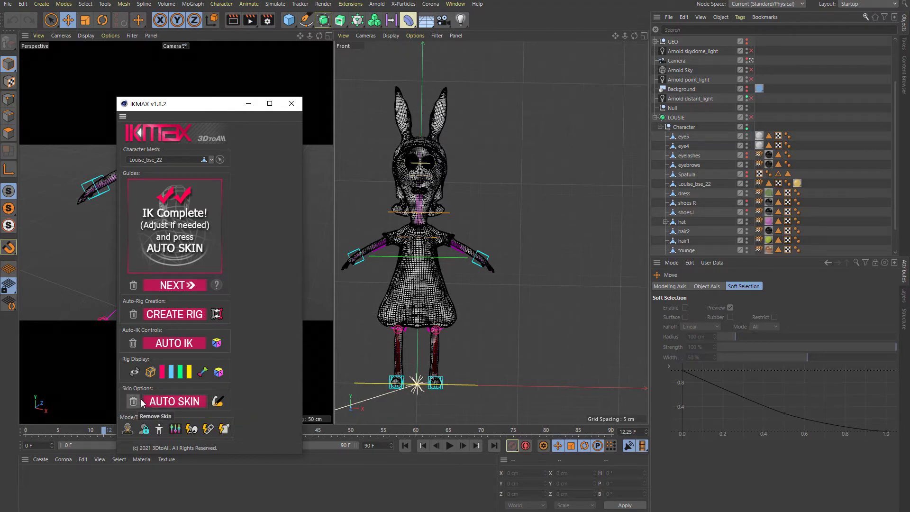
- Apply the automatic skin to bind the Louise_bse_22 mesh to the rig
{"action": "left_click", "coordinate": [184, 399]}
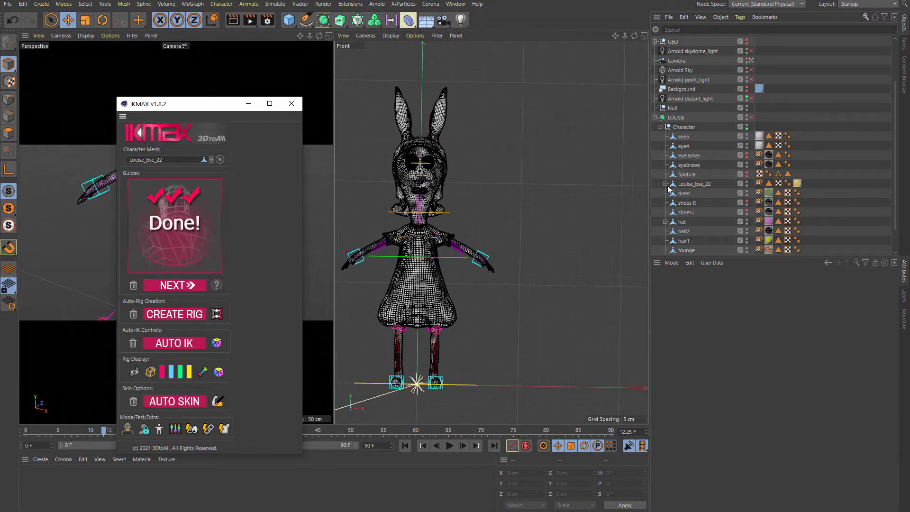
{"action": "left_click", "coordinate": [665, 184]}
{"action": "left_click", "coordinate": [665, 185]}
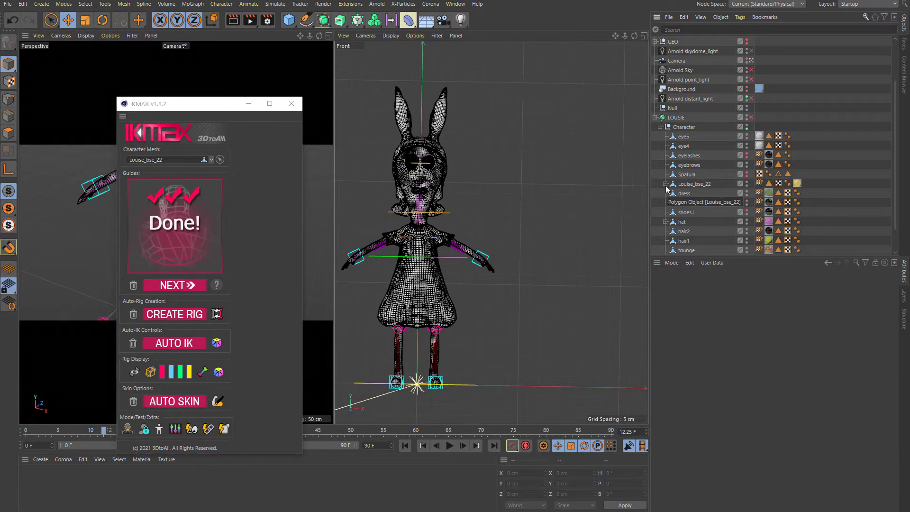
{"action": "left_click", "coordinate": [17, 74]}
{"action": "left_click", "coordinate": [43, 71]}
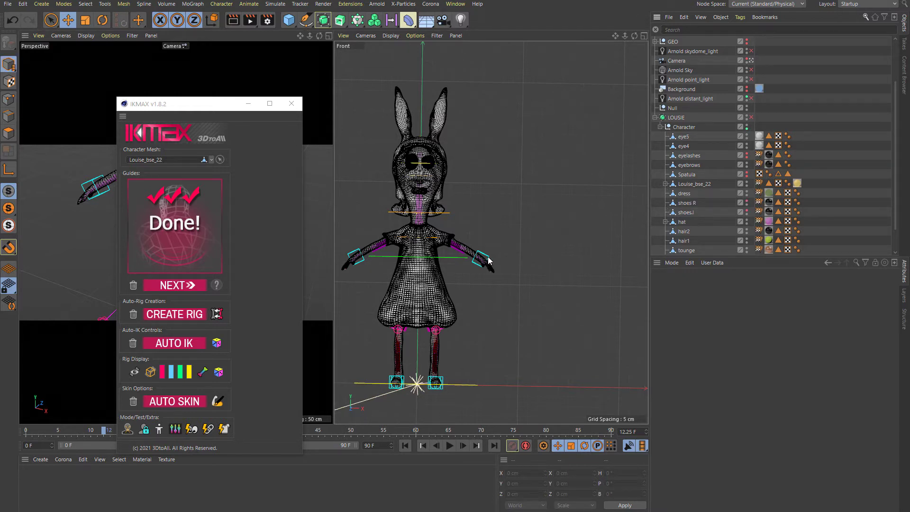
- Test the rig by moving the left hand IK control and the pelvis control, undoing each move
{"action": "left_click", "coordinate": [487, 257]}
{"action": "left_click_drag", "start_coordinate": [507, 267], "coordinate": [528, 240]}
{"action": "key", "text": "ctrl+z"}
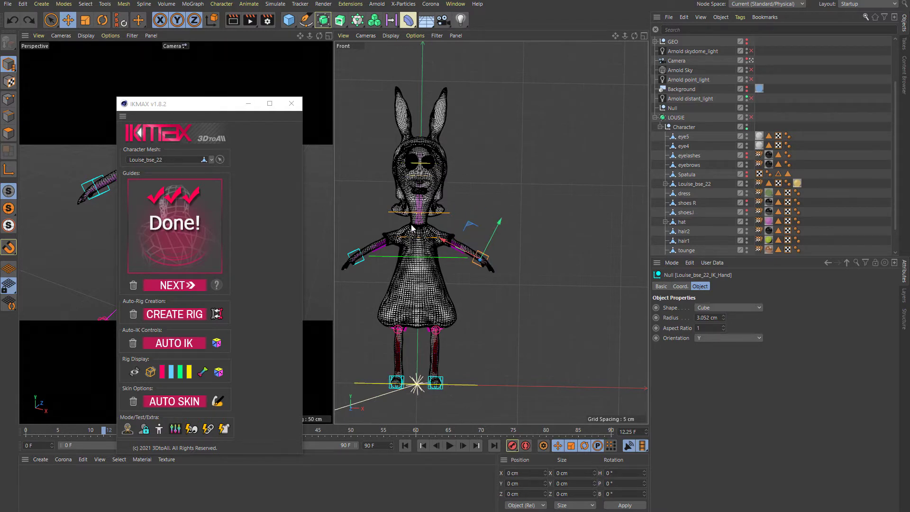
{"action": "left_click", "coordinate": [451, 258]}
{"action": "mouse_move", "coordinate": [419, 239]}
{"action": "left_mouse_down"}
{"action": "mouse_move", "coordinate": [418, 268]}
{"action": "mouse_move", "coordinate": [419, 242]}
{"action": "left_mouse_up"}
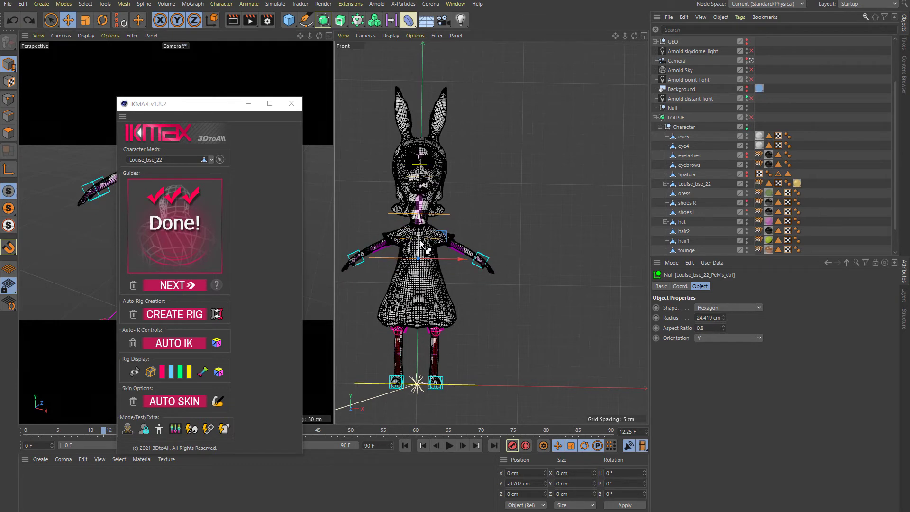
{"action": "key", "text": "ctrl+z"}
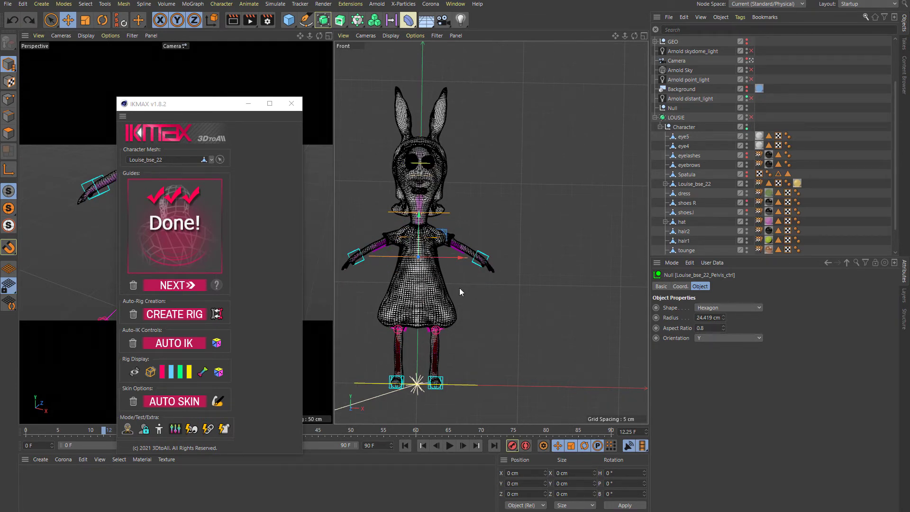
- Maximize the perspective view and frame the rigged character's head and upper body
{"action": "middle_click_drag", "start_coordinate": [469, 244], "coordinate": [492, 309], "text": "alt"}
{"action": "scroll", "coordinate": [458, 242], "scroll_direction": "up", "scroll_amount": 8}
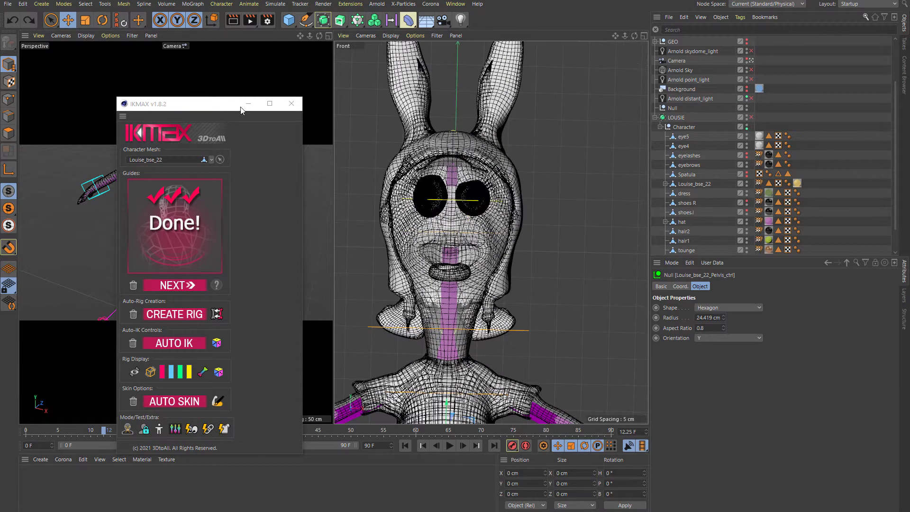
{"action": "left_click", "coordinate": [368, 36]}
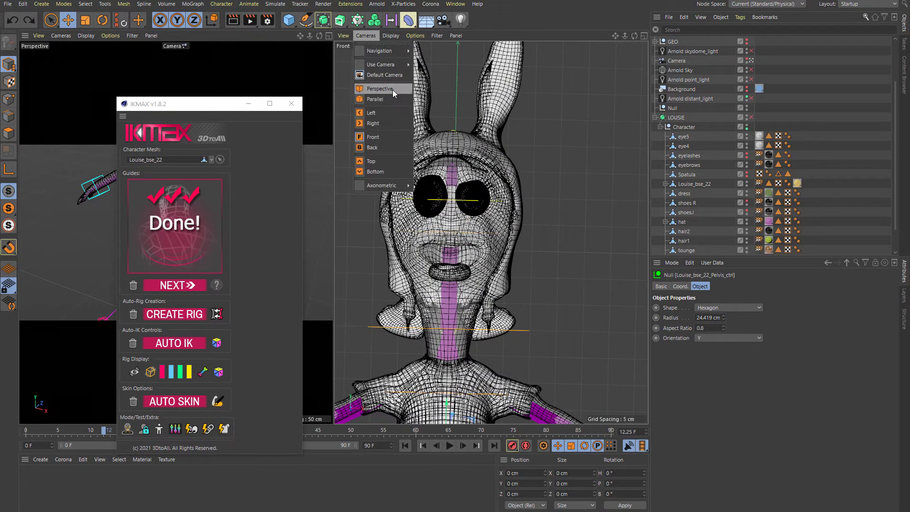
{"action": "left_click", "coordinate": [329, 36]}
{"action": "left_click_drag", "start_coordinate": [225, 107], "coordinate": [175, 236]}
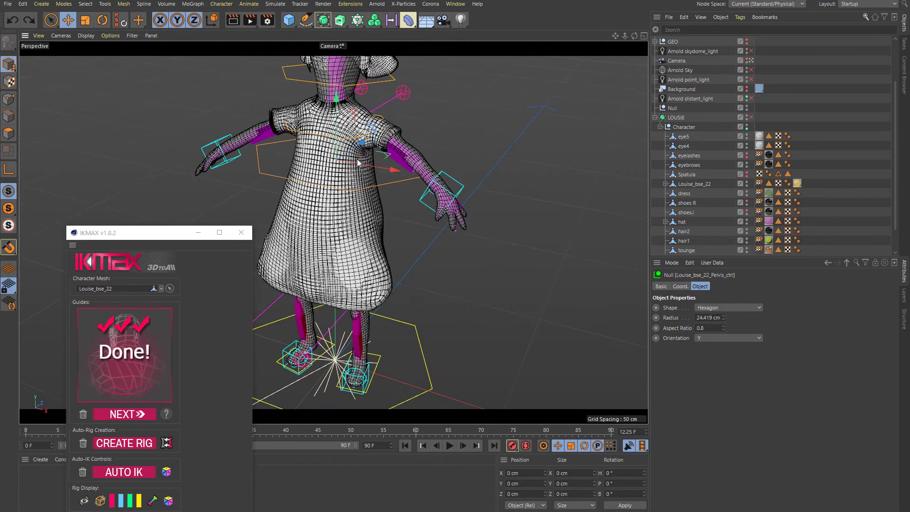
{"action": "middle_click_drag", "start_coordinate": [358, 162], "coordinate": [394, 290], "text": "alt"}
{"action": "left_click_drag", "start_coordinate": [155, 236], "coordinate": [186, 111]}
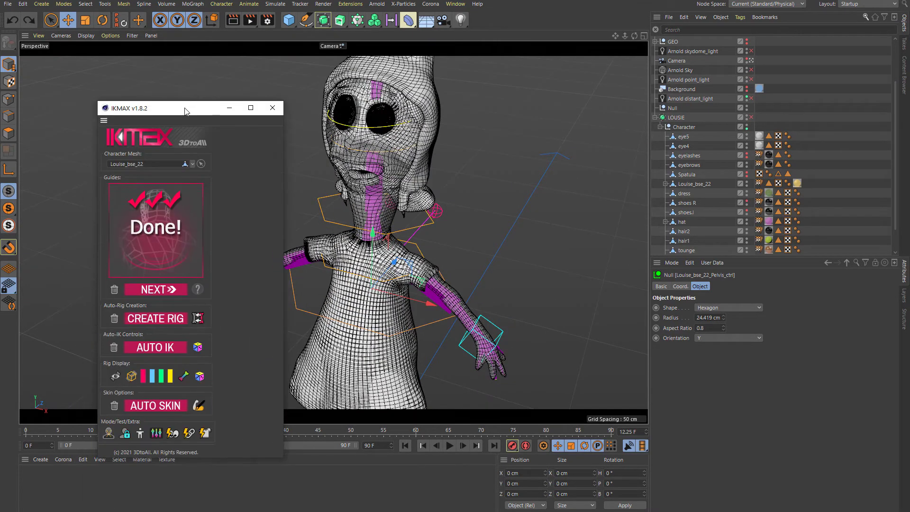
{"action": "middle_click_drag", "start_coordinate": [358, 186], "coordinate": [424, 206], "text": "alt"}
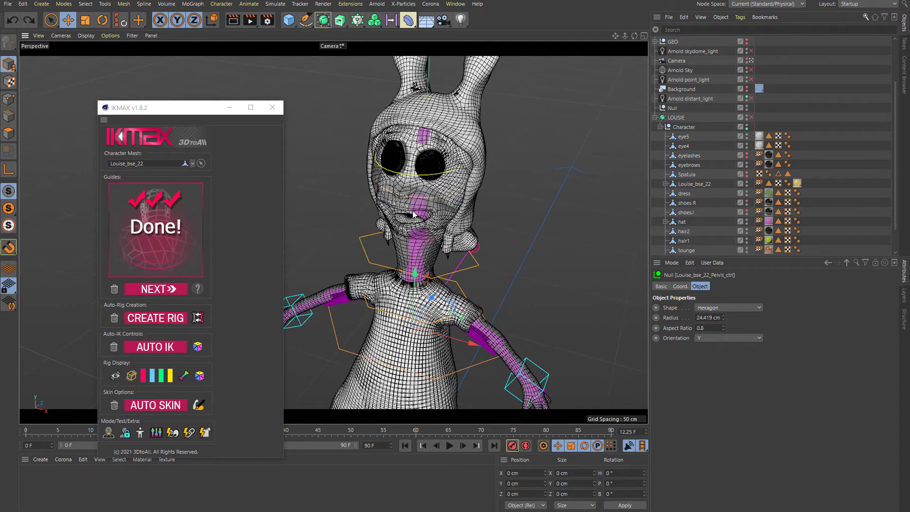
{"action": "left_click_drag", "start_coordinate": [413, 214], "coordinate": [390, 204], "text": "alt"}
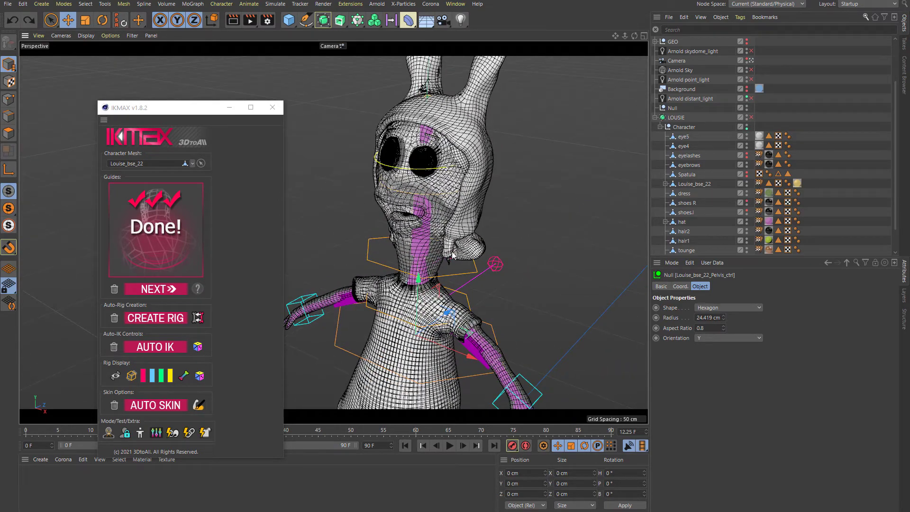
- Set the perspective view's display mode to Quick Shading without lines
{"action": "left_click", "coordinate": [83, 35]}
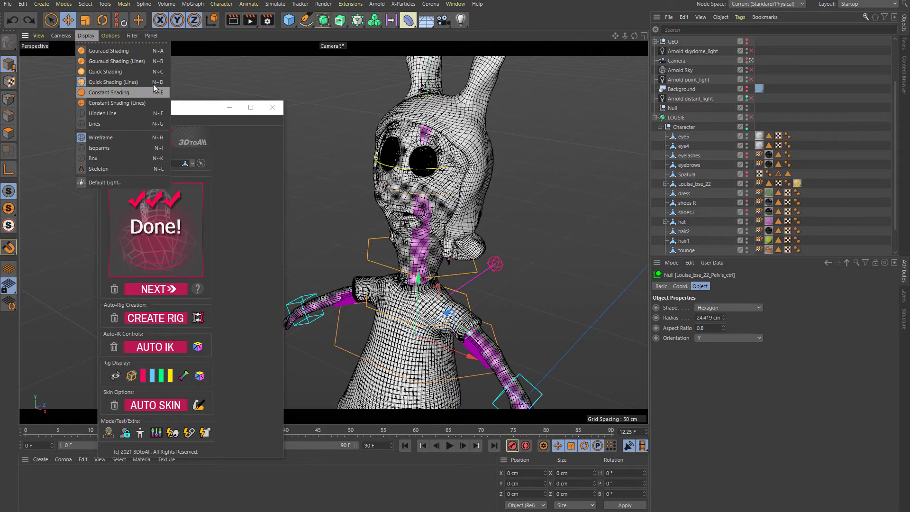
{"action": "left_click", "coordinate": [143, 62]}
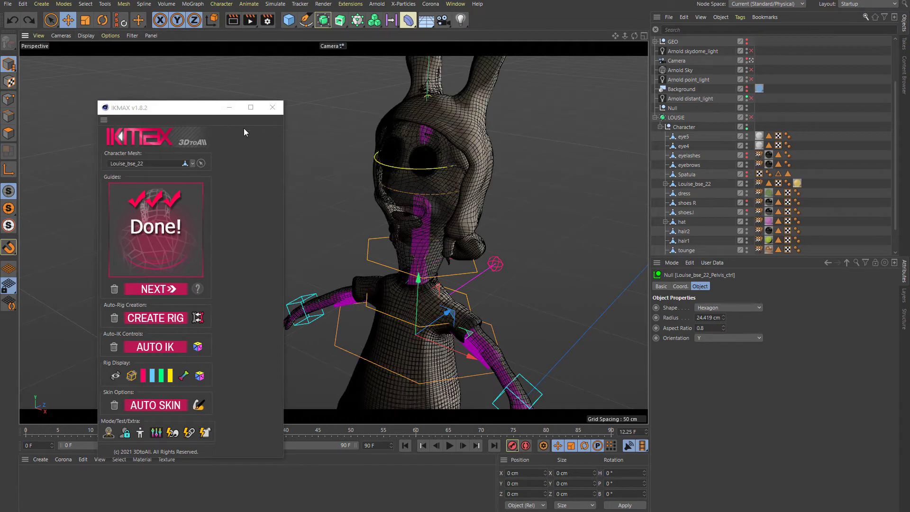
{"action": "left_click", "coordinate": [85, 36]}
{"action": "left_click", "coordinate": [93, 69]}
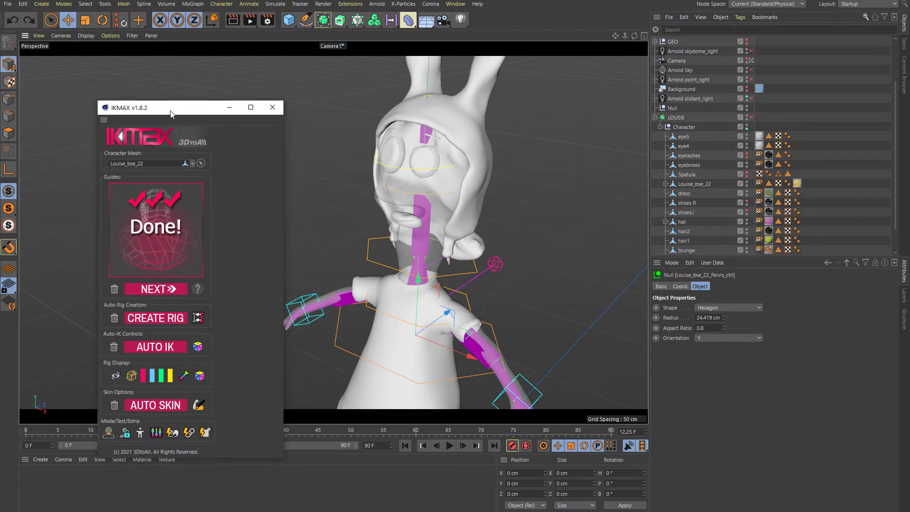
{"action": "left_click_drag", "start_coordinate": [170, 111], "coordinate": [163, 101]}
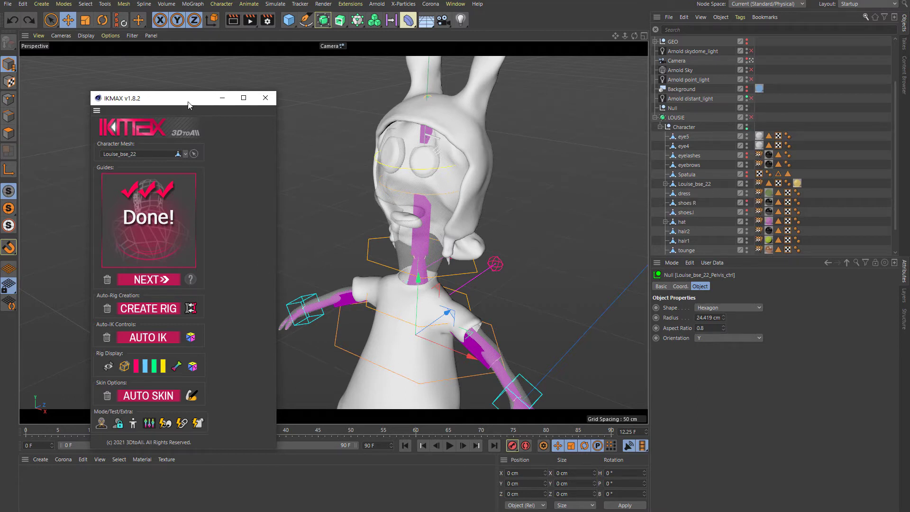
{"action": "left_click_drag", "start_coordinate": [188, 102], "coordinate": [190, 82]}
- Create the eyes look-at rig for the eye5 and eye4 objects, accepting the experimental feature
{"action": "scroll", "coordinate": [726, 198], "scroll_direction": "down", "scroll_amount": 1}
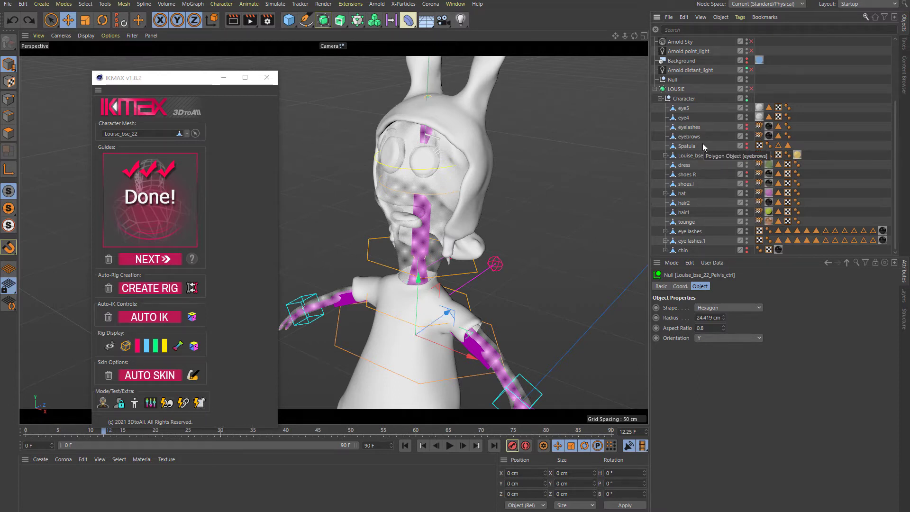
{"action": "left_click", "coordinate": [683, 109]}
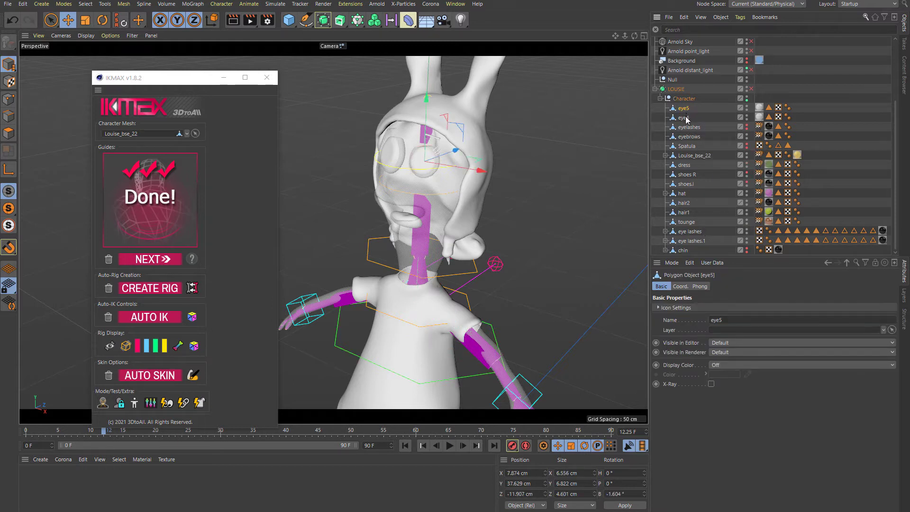
{"action": "left_click", "coordinate": [684, 117], "text": "ctrl"}
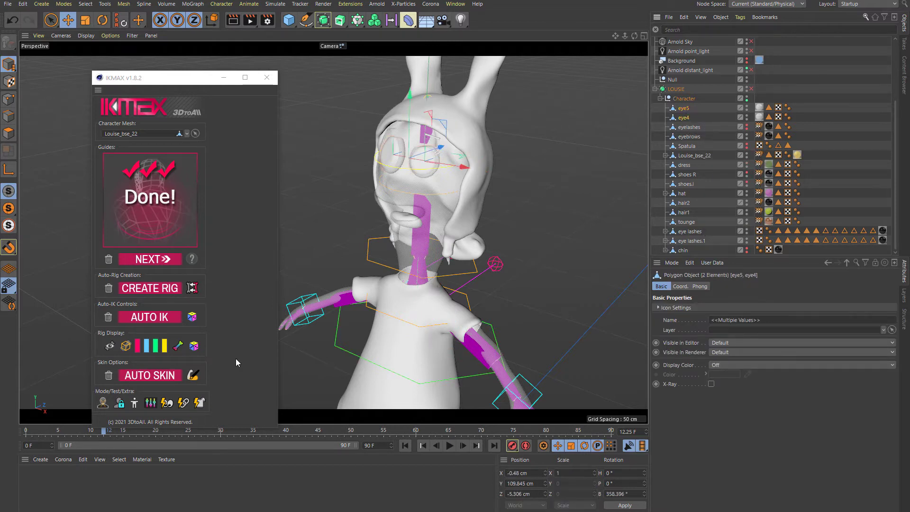
{"action": "left_click", "coordinate": [166, 403]}
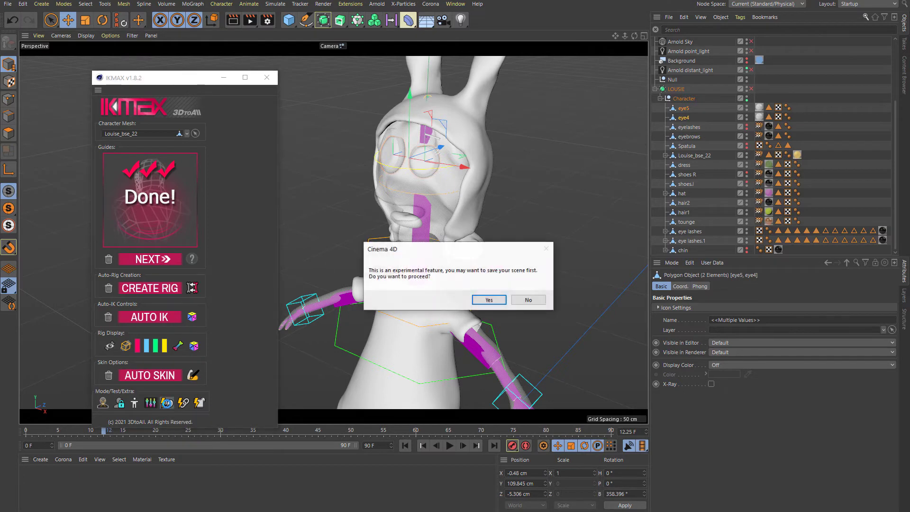
{"action": "left_click", "coordinate": [485, 300]}
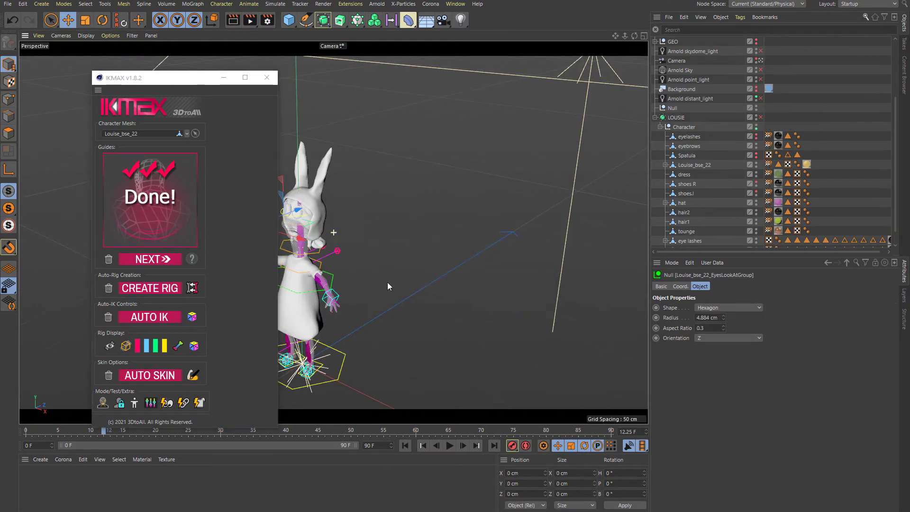
- Test the eye rig by moving the EyesLookAtGroup control in front of the character's face
{"action": "middle_click_drag", "start_coordinate": [387, 283], "coordinate": [491, 285], "text": "alt"}
{"action": "left_click_drag", "start_coordinate": [491, 286], "coordinate": [388, 225], "text": "alt"}
{"action": "scroll", "coordinate": [389, 224], "scroll_direction": "up", "scroll_amount": 3}
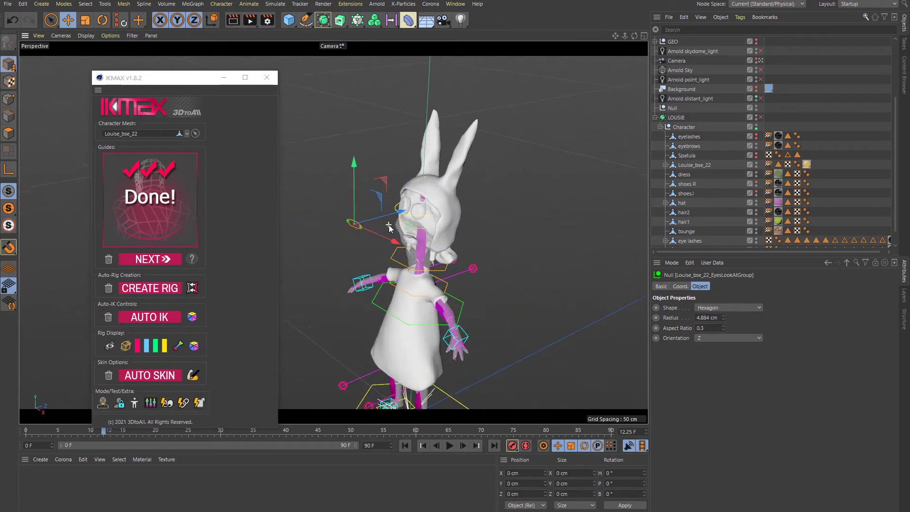
{"action": "scroll", "coordinate": [388, 225], "scroll_direction": "up", "scroll_amount": 2}
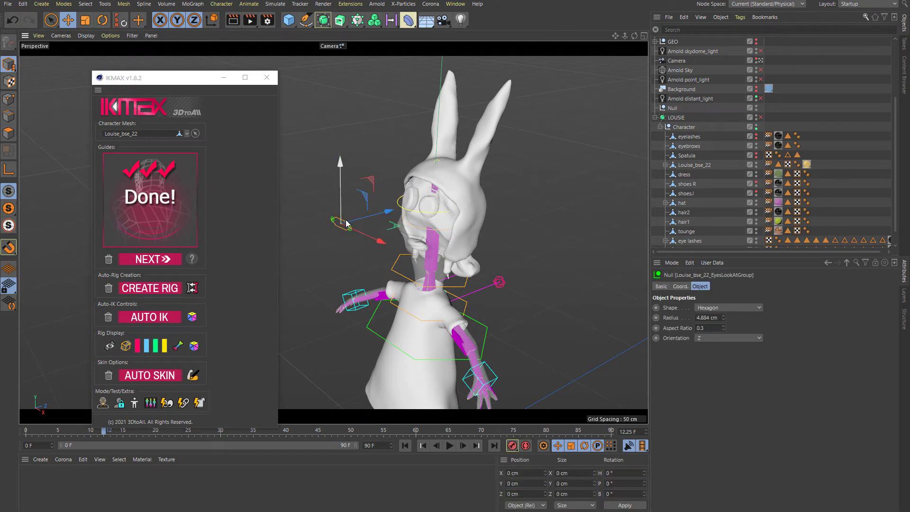
{"action": "left_click_drag", "start_coordinate": [346, 222], "coordinate": [383, 176]}
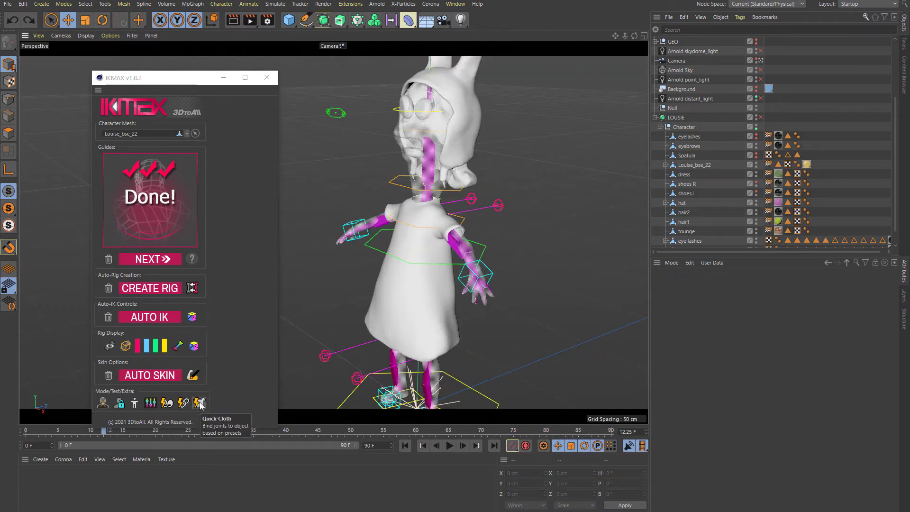
- Bind the dress object to the rig with Quick-Cloth using the Long Shirt preset
{"action": "left_click", "coordinate": [688, 174]}
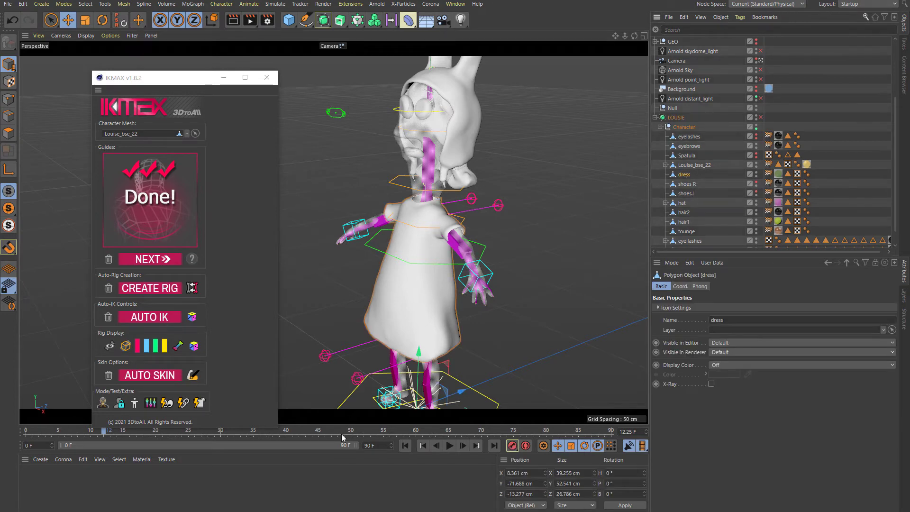
{"action": "left_click", "coordinate": [199, 402]}
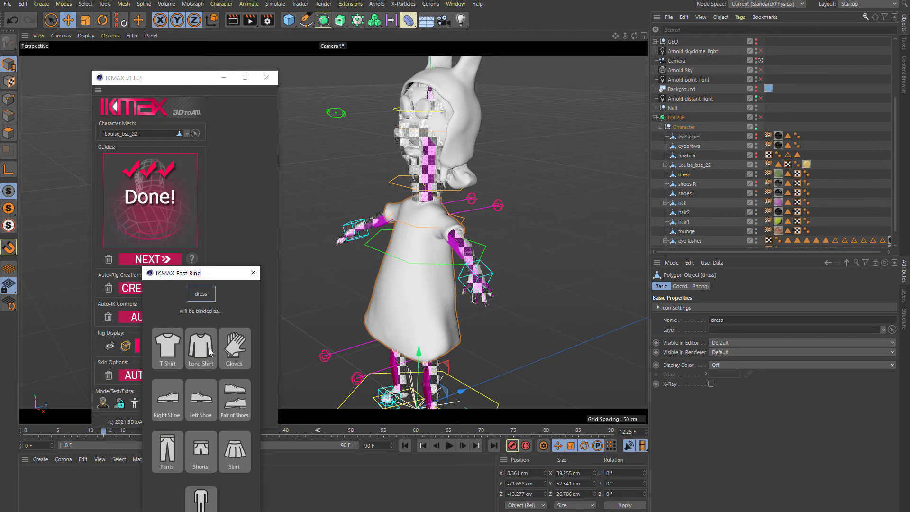
{"action": "left_click", "coordinate": [209, 352]}
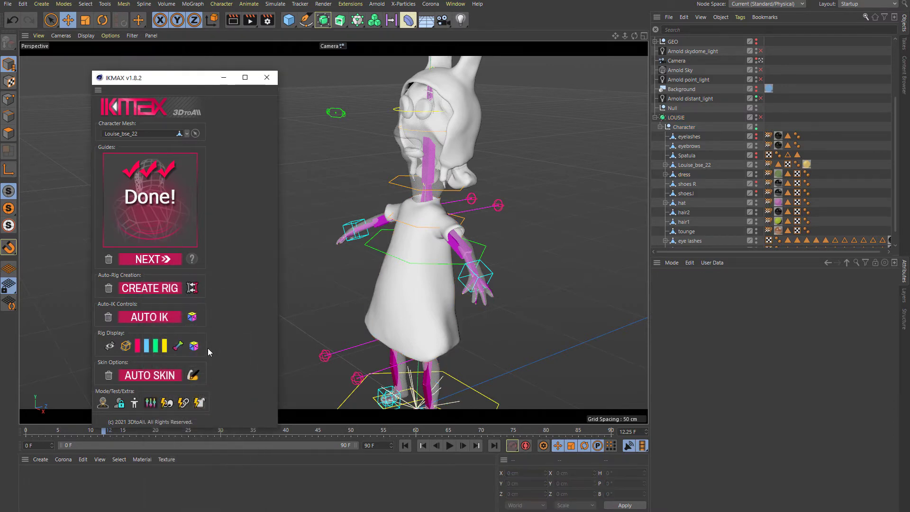
- Test the dress binding by moving the pelvis control, then undo the move
{"action": "left_click", "coordinate": [450, 268]}
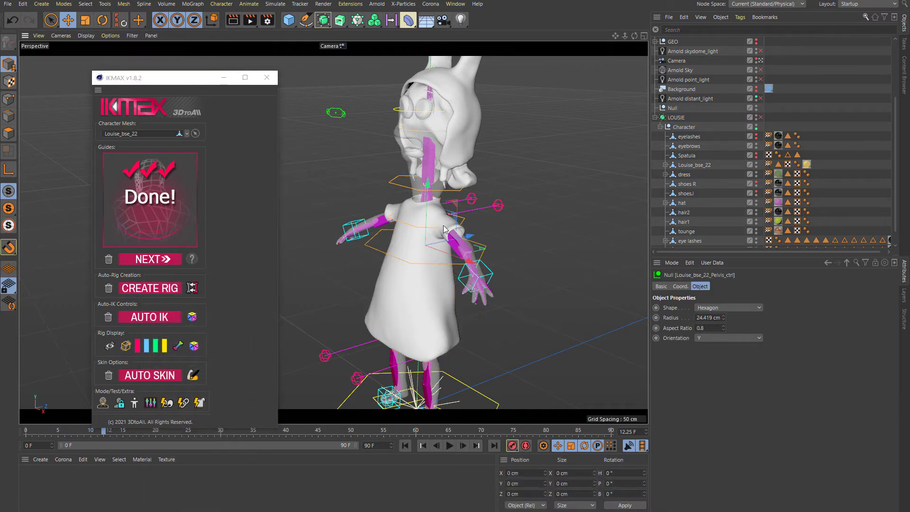
{"action": "mouse_move", "coordinate": [426, 216]}
{"action": "left_mouse_down"}
{"action": "mouse_move", "coordinate": [427, 237]}
{"action": "mouse_move", "coordinate": [430, 211]}
{"action": "left_mouse_up"}
{"action": "key", "text": "ctrl+z"}
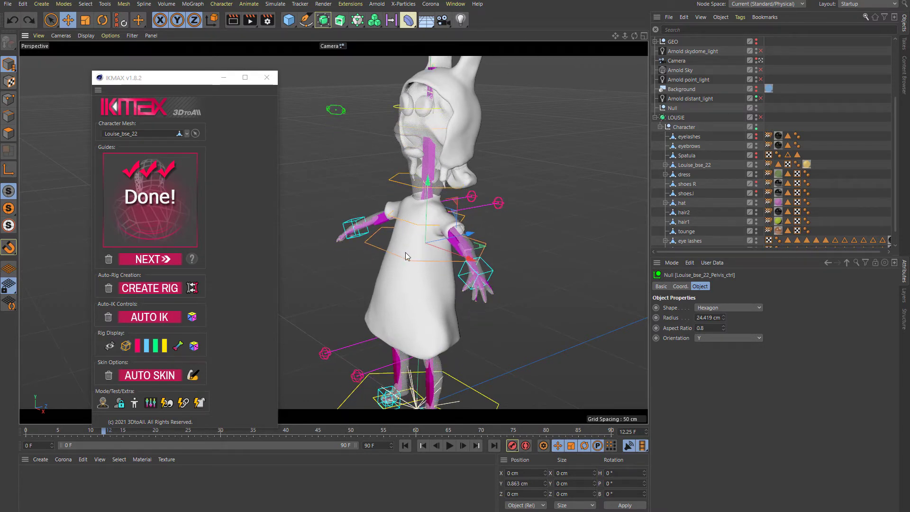
- Bind the shoes R object to the rig with Quick-Cloth using the Right Shoe preset
{"action": "middle_click_drag", "start_coordinate": [399, 302], "coordinate": [408, 253], "text": "alt"}
{"action": "left_click_drag", "start_coordinate": [424, 307], "coordinate": [487, 293], "text": "alt"}
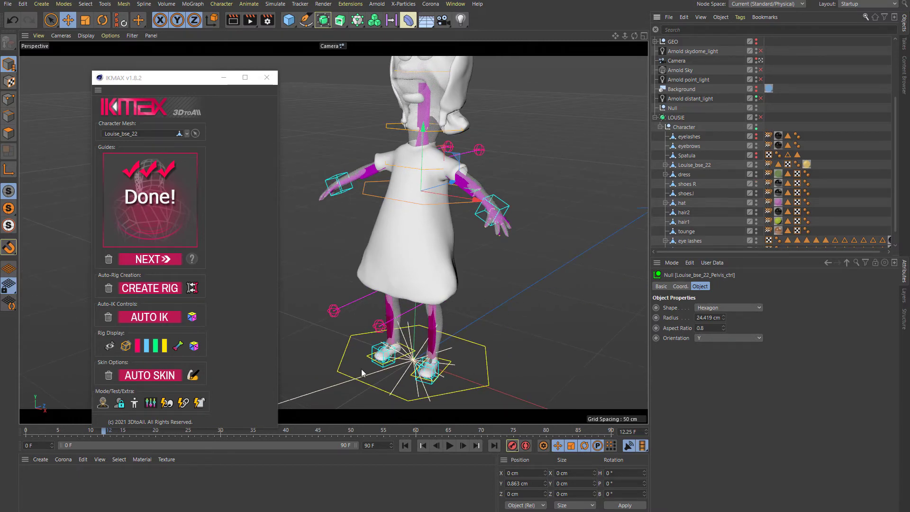
{"action": "left_click", "coordinate": [692, 185]}
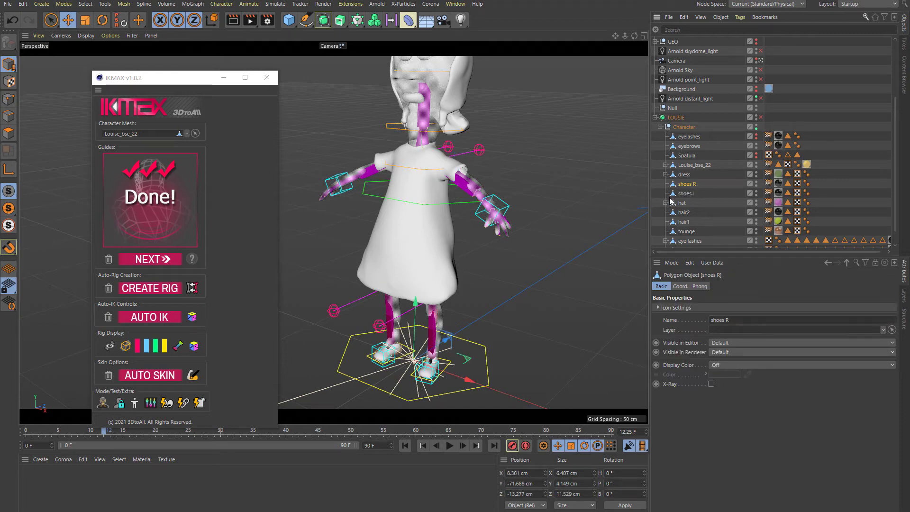
{"action": "left_click", "coordinate": [199, 402]}
{"action": "left_click", "coordinate": [163, 397]}
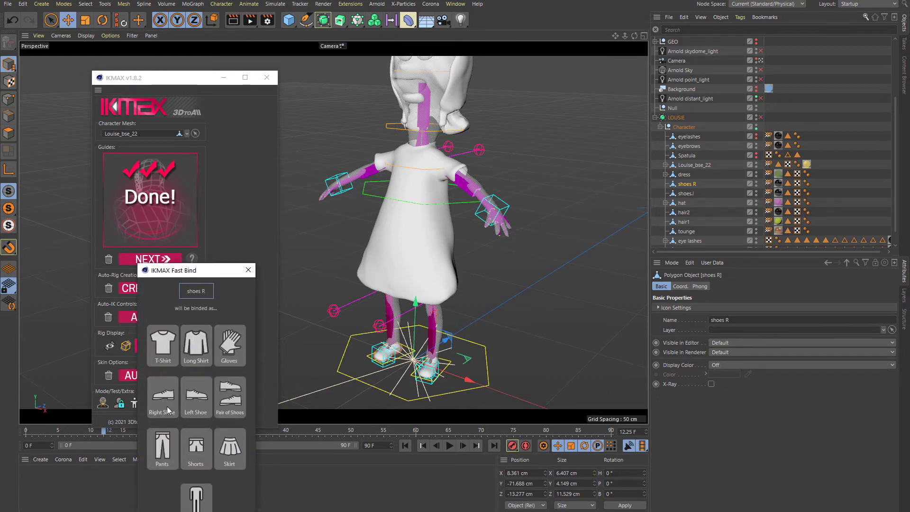
- Bind the other shoe object to the rig with Quick-Cloth using the Left Shoe preset
{"action": "left_click", "coordinate": [686, 194]}
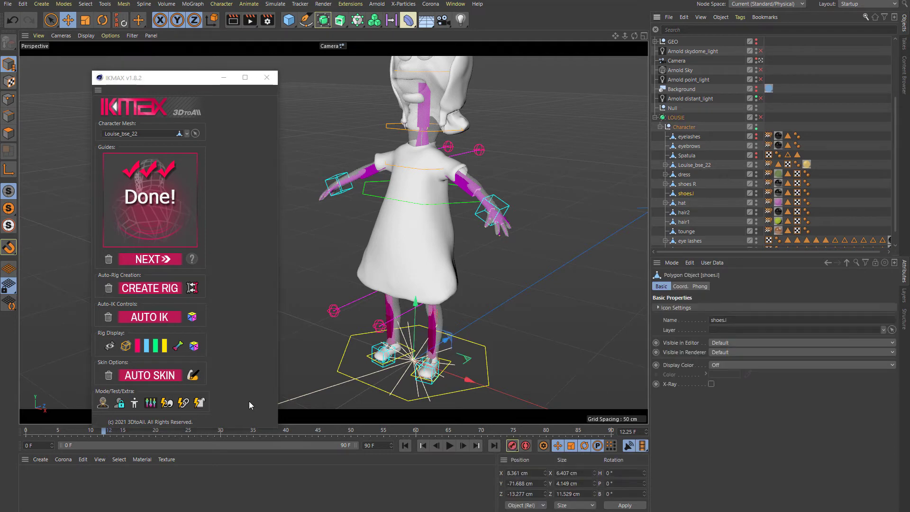
{"action": "left_click", "coordinate": [199, 402]}
{"action": "left_click", "coordinate": [200, 402]}
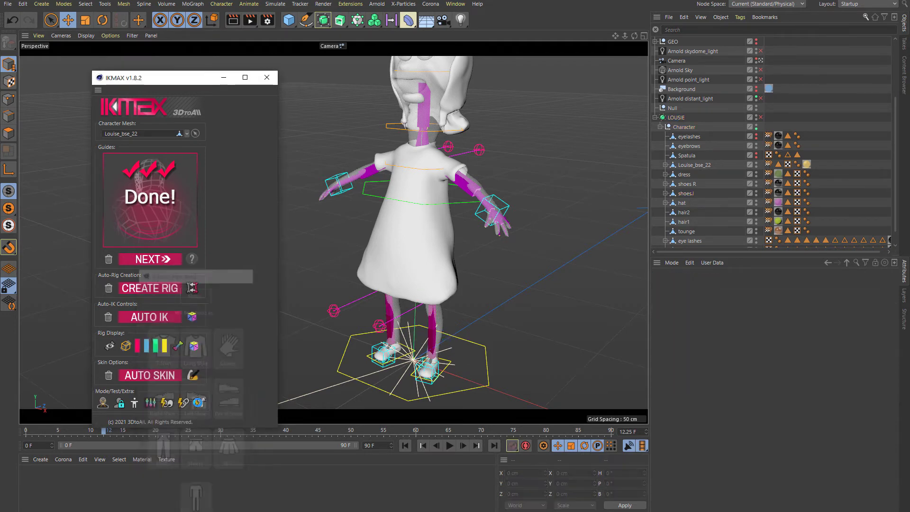
- Test the shoe binding by moving the left Foot_Platform control, then undo the move
{"action": "left_click", "coordinate": [452, 367]}
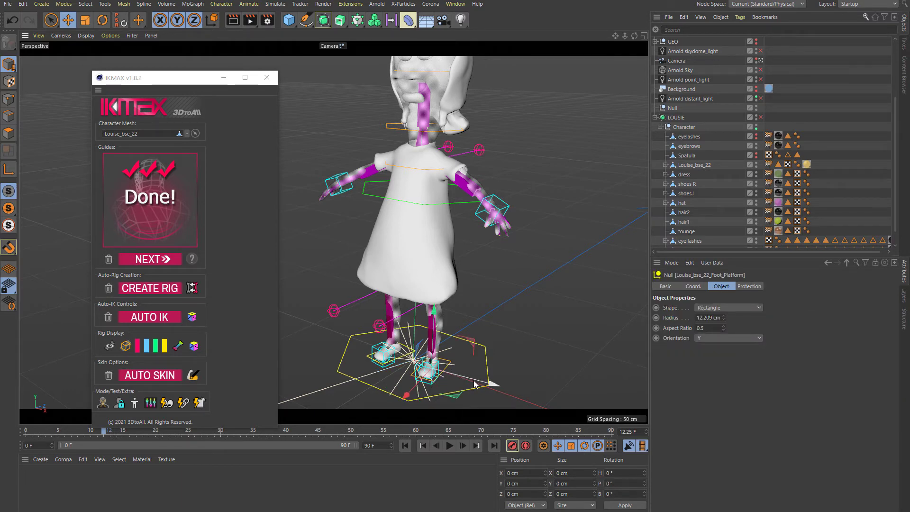
{"action": "left_click_drag", "start_coordinate": [474, 383], "coordinate": [464, 385]}
{"action": "key", "text": "ctrl+z"}
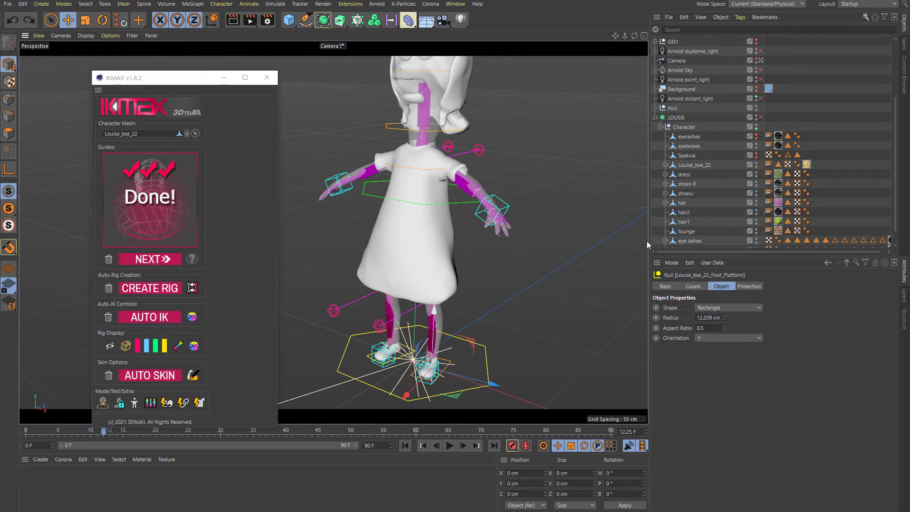
- Constrain the tounge object to the rig's head with FastAttach, declining the experimental feature
{"action": "left_click", "coordinate": [687, 231]}
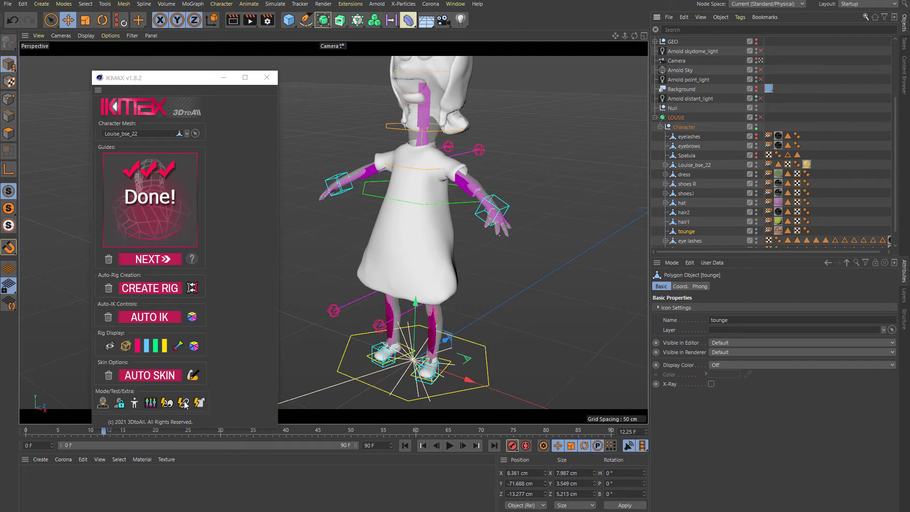
{"action": "left_click", "coordinate": [166, 404]}
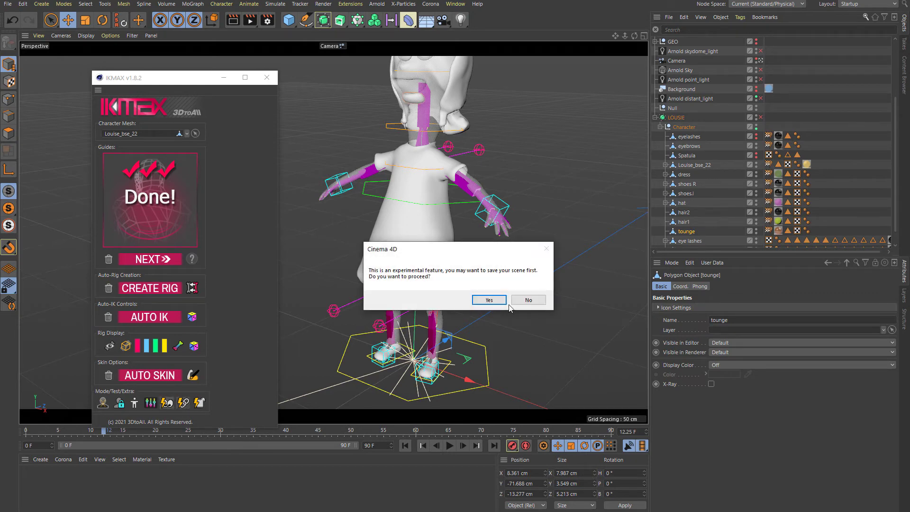
{"action": "left_click", "coordinate": [527, 299]}
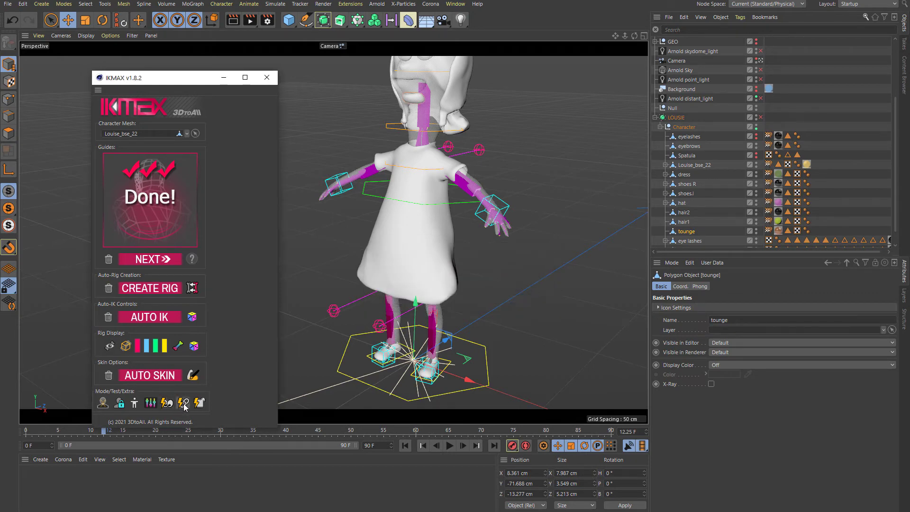
{"action": "left_click", "coordinate": [183, 404]}
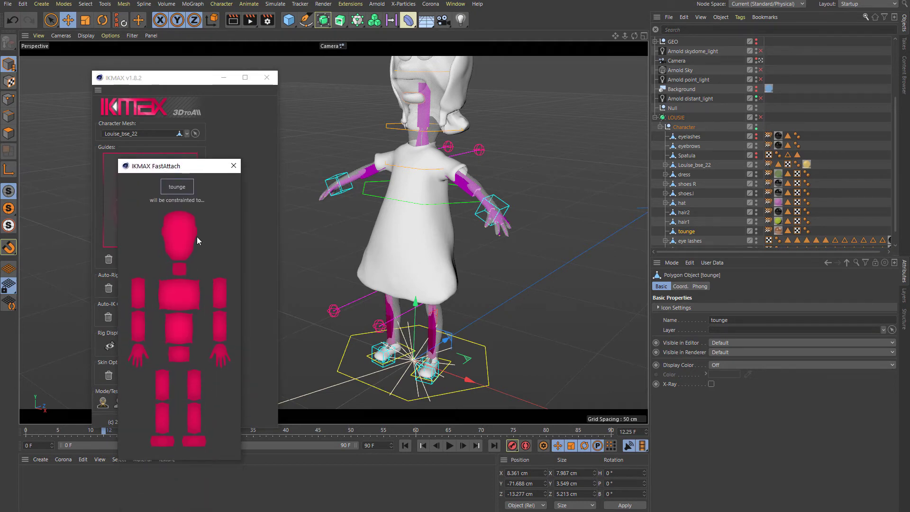
{"action": "left_click", "coordinate": [179, 249]}
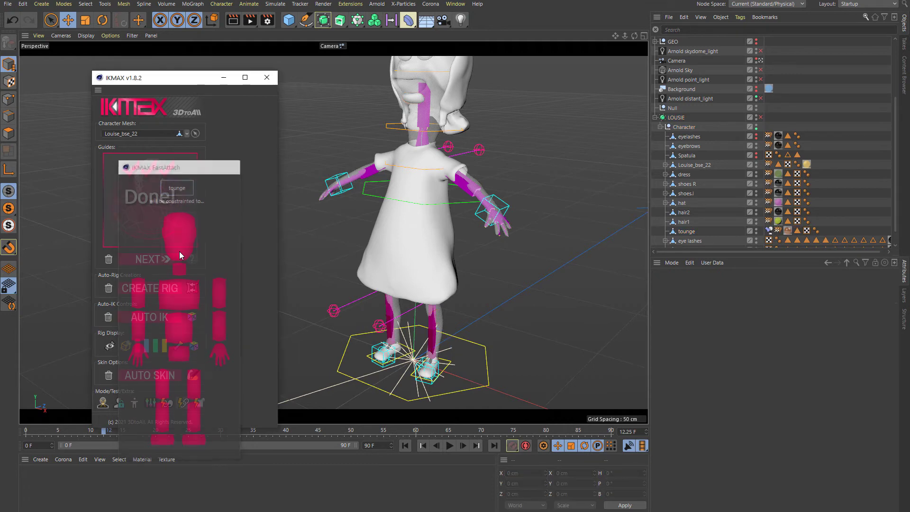
- Constrain the hair1 and hair2 objects together to the rig's head with FastAttach
{"action": "left_click", "coordinate": [683, 222]}
{"action": "left_click", "coordinate": [692, 213], "text": "ctrl"}
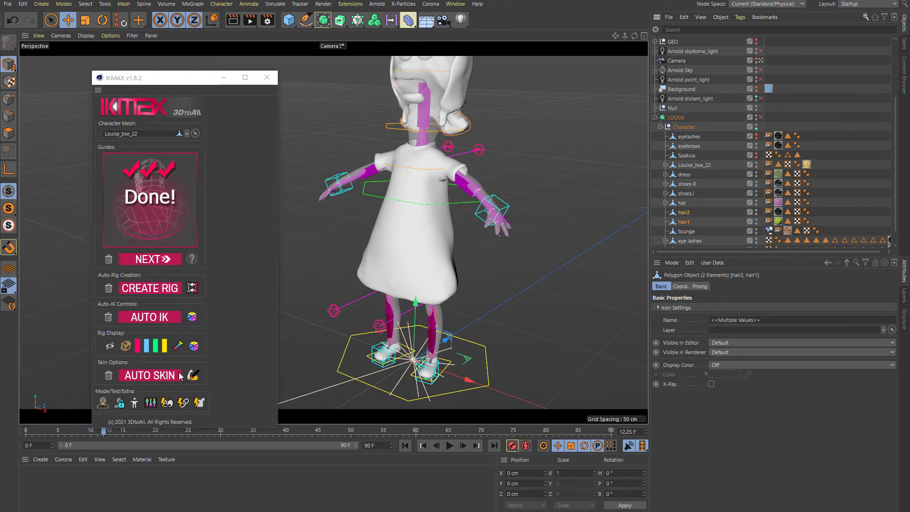
{"action": "left_click", "coordinate": [182, 402]}
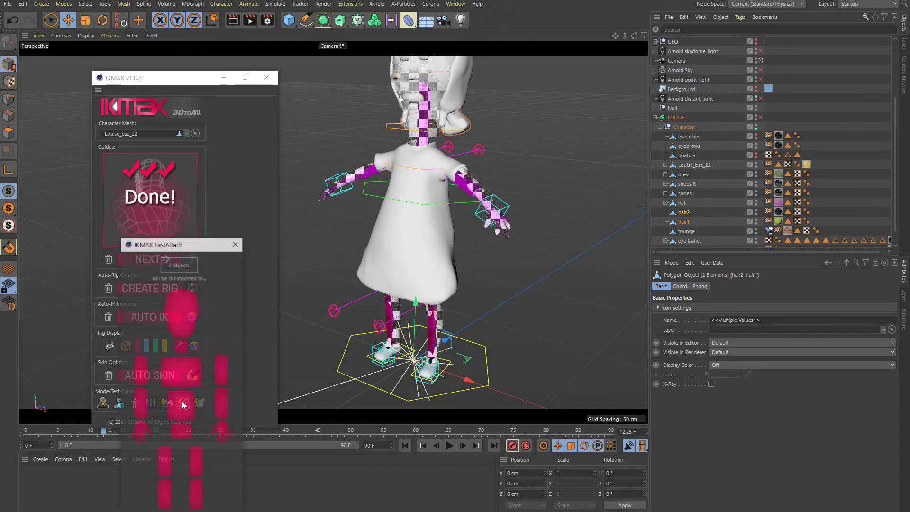
{"action": "left_click", "coordinate": [186, 309]}
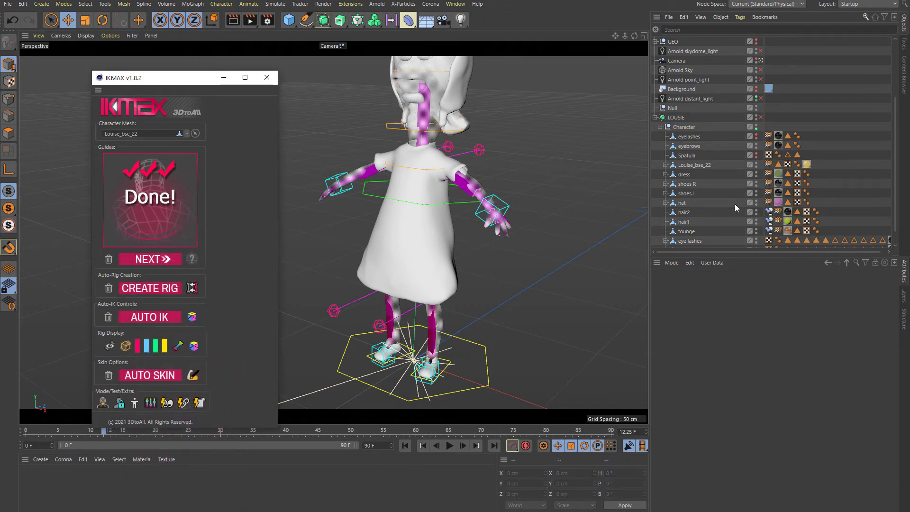
- Constrain the hat object to the rig's head with FastAttach
{"action": "middle_click_drag", "start_coordinate": [425, 224], "coordinate": [429, 295], "text": "alt"}
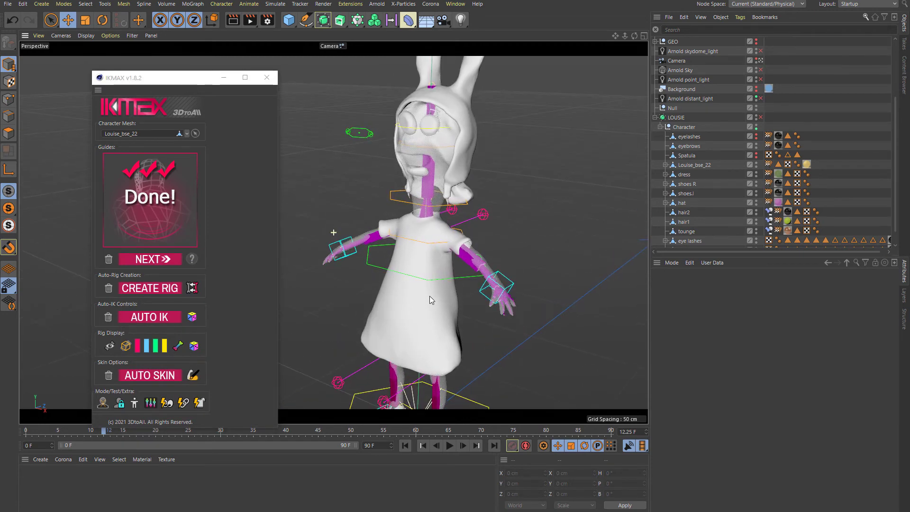
{"action": "left_click", "coordinate": [682, 203]}
{"action": "left_click", "coordinate": [182, 403]}
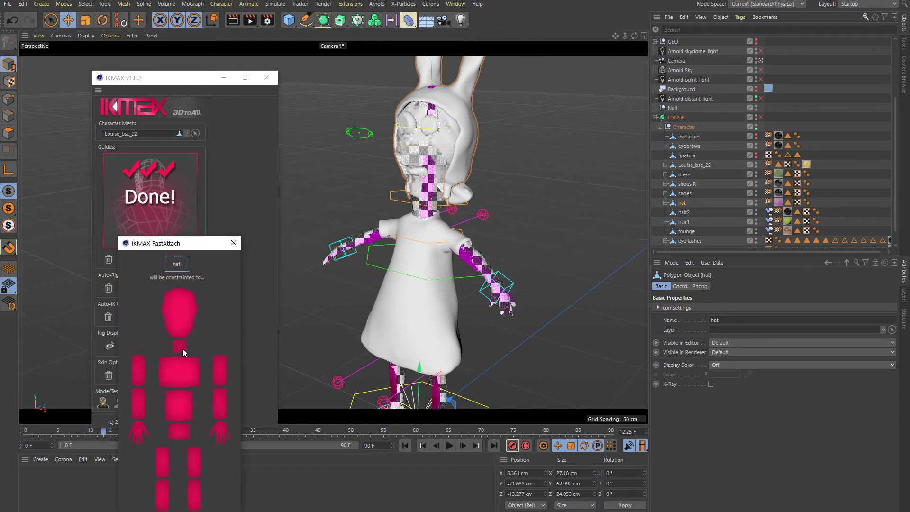
{"action": "left_click", "coordinate": [181, 315]}
- Test the attached hat, hair and tongue by rotating and moving the chest control, undoing each change
{"action": "left_click_drag", "start_coordinate": [391, 288], "coordinate": [384, 308], "text": "alt"}
{"action": "left_click", "coordinate": [391, 214]}
{"action": "key", "text": "r"}
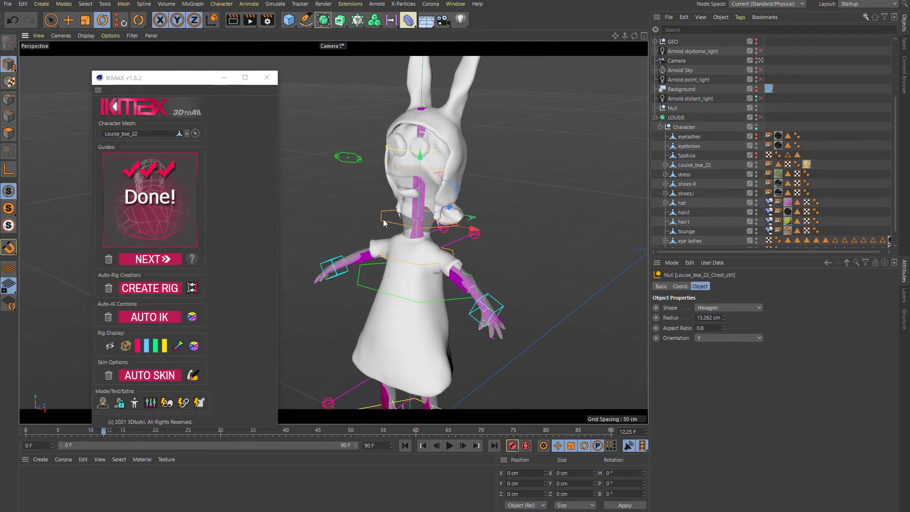
{"action": "left_click_drag", "start_coordinate": [397, 210], "coordinate": [430, 231]}
{"action": "key", "text": "ctrl+z"}
{"action": "key", "text": "ctrl+z"}
{"action": "left_click", "coordinate": [385, 220]}
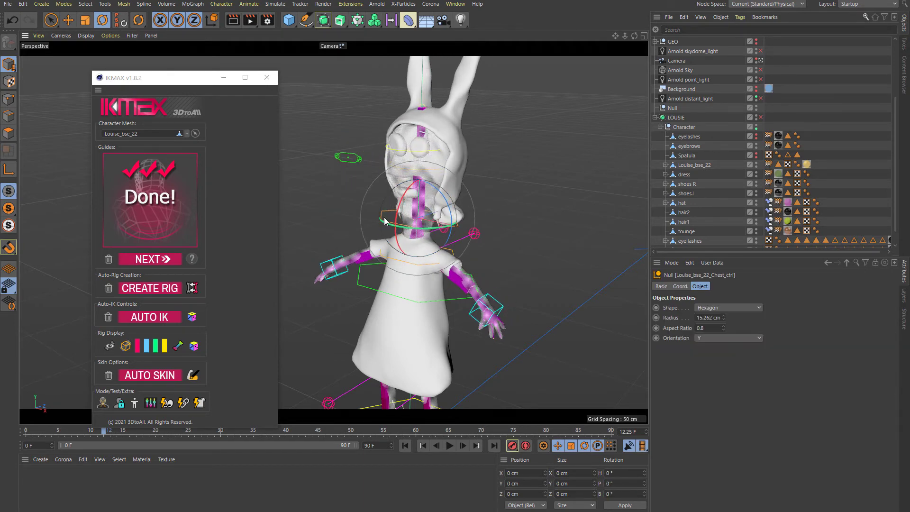
{"action": "key", "text": "e"}
{"action": "mouse_move", "coordinate": [513, 208]}
{"action": "left_mouse_down"}
{"action": "mouse_move", "coordinate": [514, 217]}
{"action": "mouse_move", "coordinate": [509, 209]}
{"action": "left_mouse_up"}
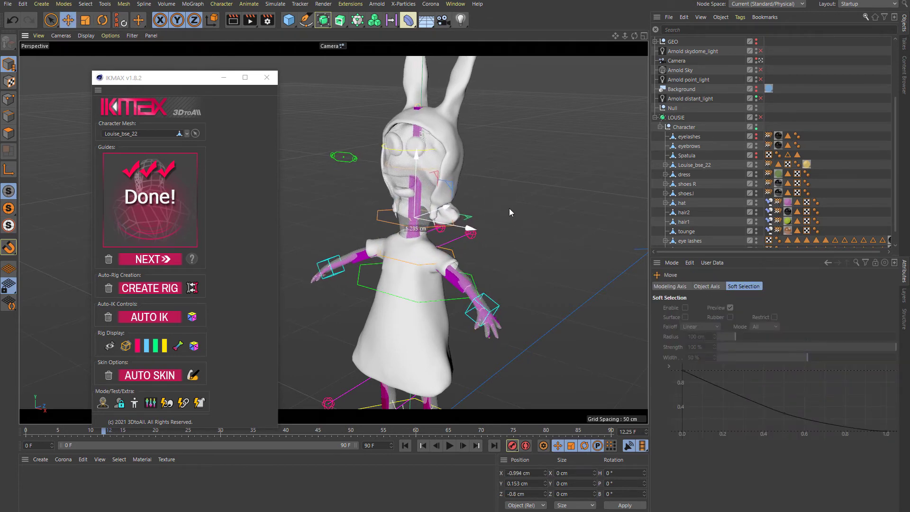
{"action": "key", "text": "ctrl+z"}
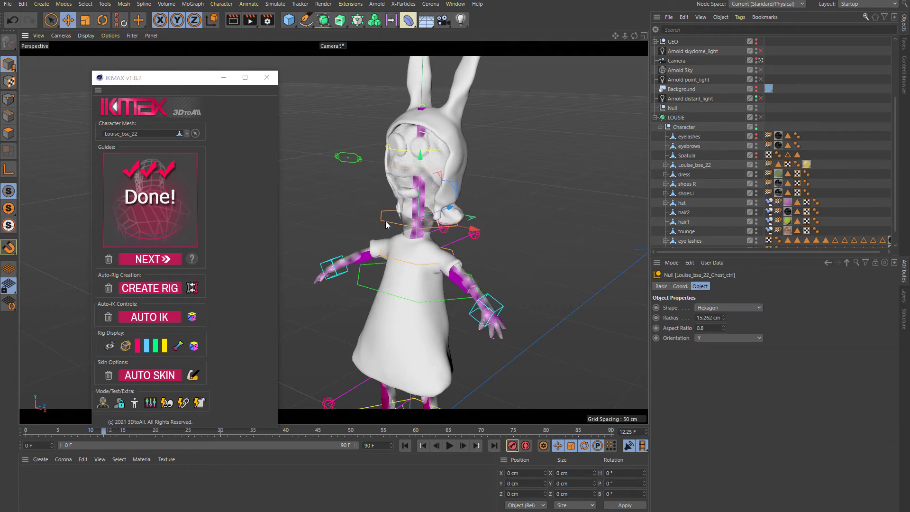
- Rotate the chest control sideways to test the upper body once more, then undo the rotation
{"action": "left_click", "coordinate": [476, 222]}
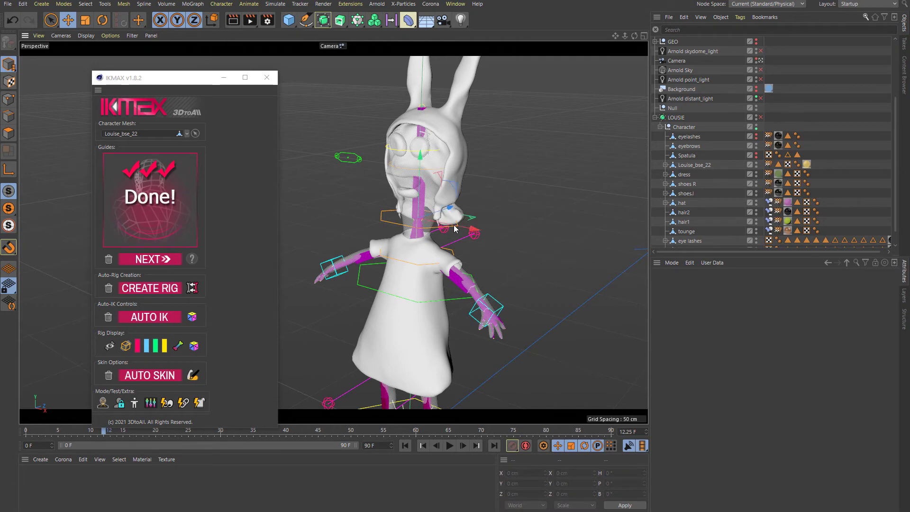
{"action": "left_click", "coordinate": [418, 230]}
{"action": "key", "text": "r"}
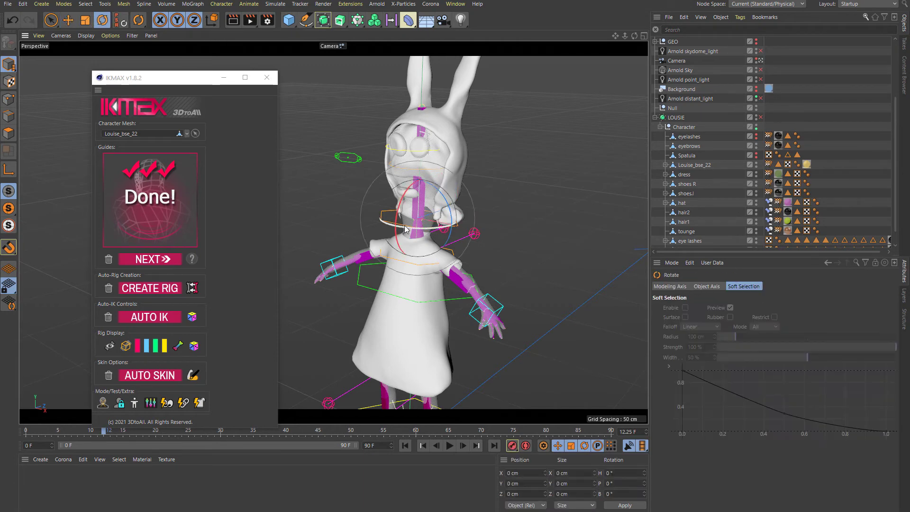
{"action": "left_click_drag", "start_coordinate": [406, 230], "coordinate": [410, 234]}
{"action": "key", "text": "ctrl+z"}
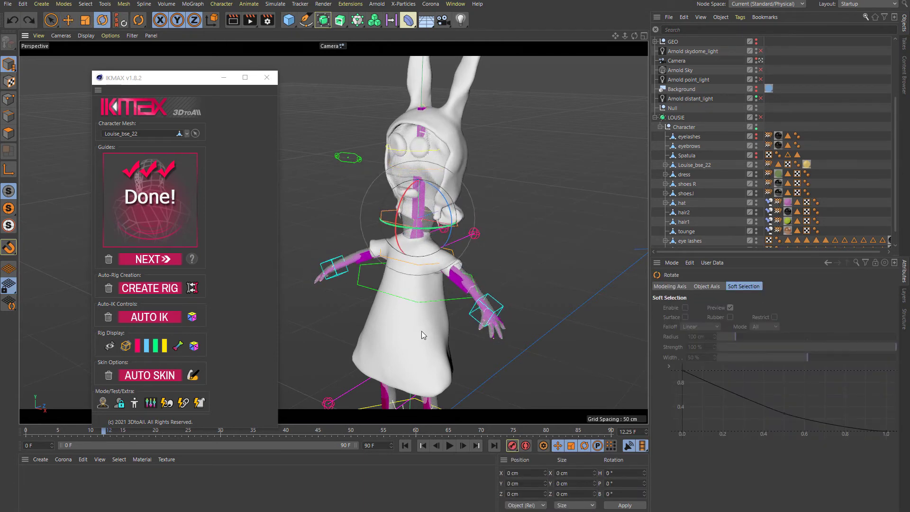
- Test the arm by moving the left IK_Hand control, then undo the move
{"action": "left_click_drag", "start_coordinate": [421, 334], "coordinate": [415, 223], "text": "alt"}
{"action": "left_click", "coordinate": [492, 197]}
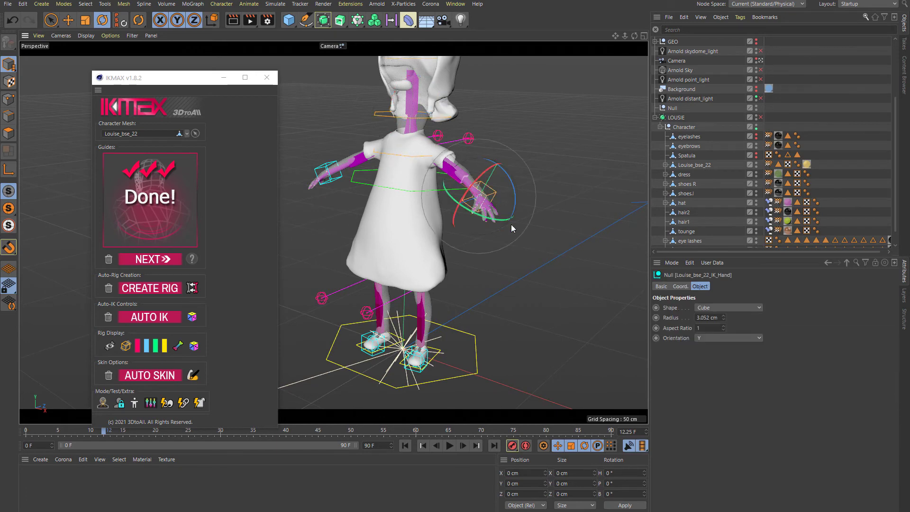
{"action": "key", "text": "e"}
{"action": "left_click_drag", "start_coordinate": [513, 268], "coordinate": [513, 247]}
{"action": "key", "text": "ctrl+z"}
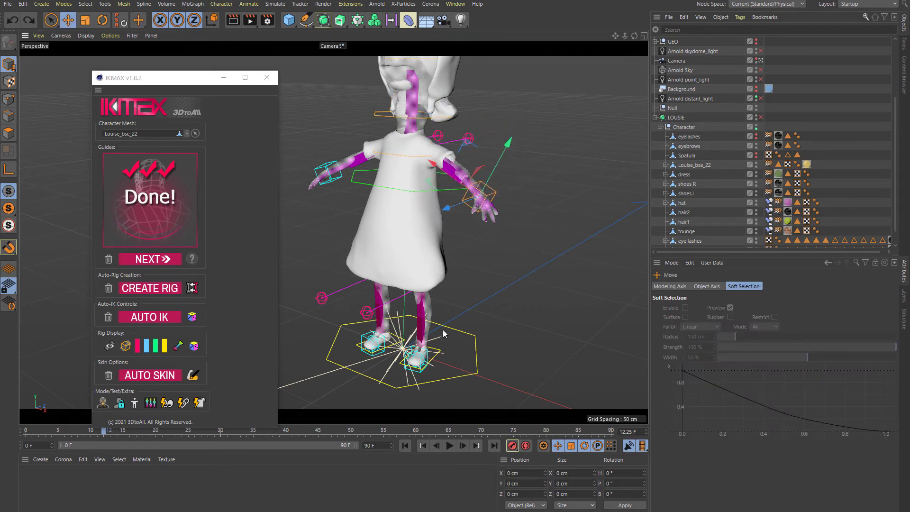
- Test the leg and shoe from a closer view by moving the left Foot_Platform control, undoing the move
{"action": "right_click_drag", "start_coordinate": [443, 329], "coordinate": [430, 398], "text": "alt"}
{"action": "middle_click_drag", "start_coordinate": [430, 398], "coordinate": [419, 328], "text": "alt"}
{"action": "left_click_drag", "start_coordinate": [451, 292], "coordinate": [496, 298], "text": "alt"}
{"action": "left_click", "coordinate": [458, 328]}
{"action": "left_click_drag", "start_coordinate": [465, 366], "coordinate": [443, 237], "text": "alt"}
{"action": "key", "text": "ctrl+z"}
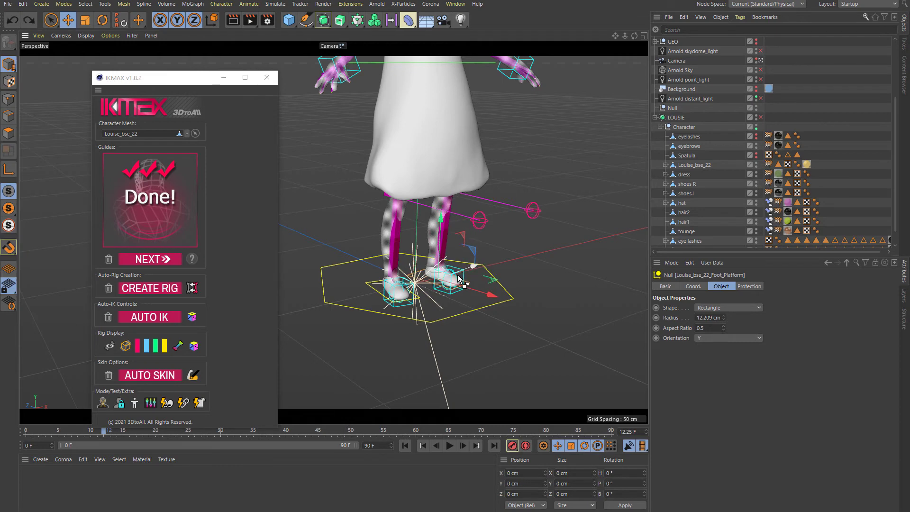
- Test the body by moving Pelvis_ctrl to about X 3.3, Y -8.3, Z -1.8 cm, and shift the IKMAX window aside
{"action": "middle_click_drag", "start_coordinate": [459, 279], "coordinate": [438, 354], "text": "alt"}
{"action": "left_click", "coordinate": [451, 148]}
{"action": "left_click_drag", "start_coordinate": [465, 176], "coordinate": [476, 243]}
{"action": "left_click_drag", "start_coordinate": [185, 82], "coordinate": [124, 89]}
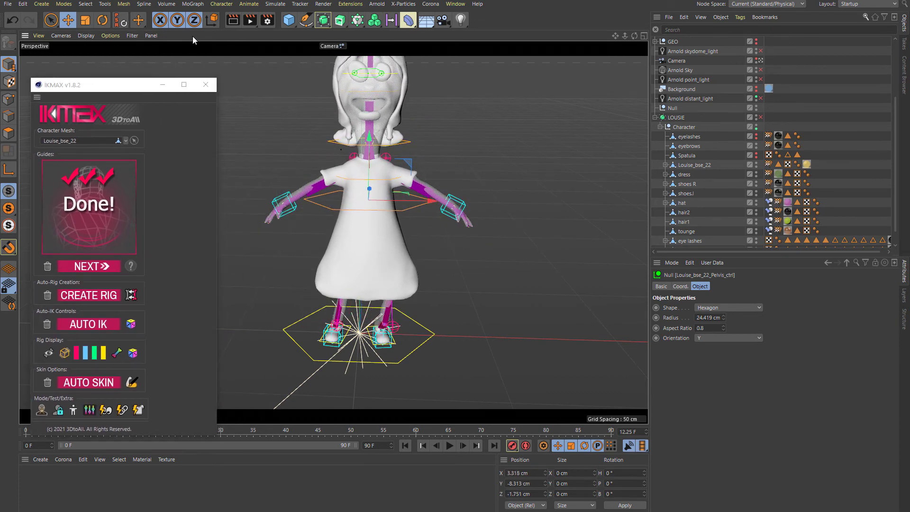
{"action": "middle_click_drag", "start_coordinate": [351, 170], "coordinate": [372, 190], "text": "alt"}
{"action": "scroll", "coordinate": [373, 189], "scroll_direction": "down", "scroll_amount": 1}
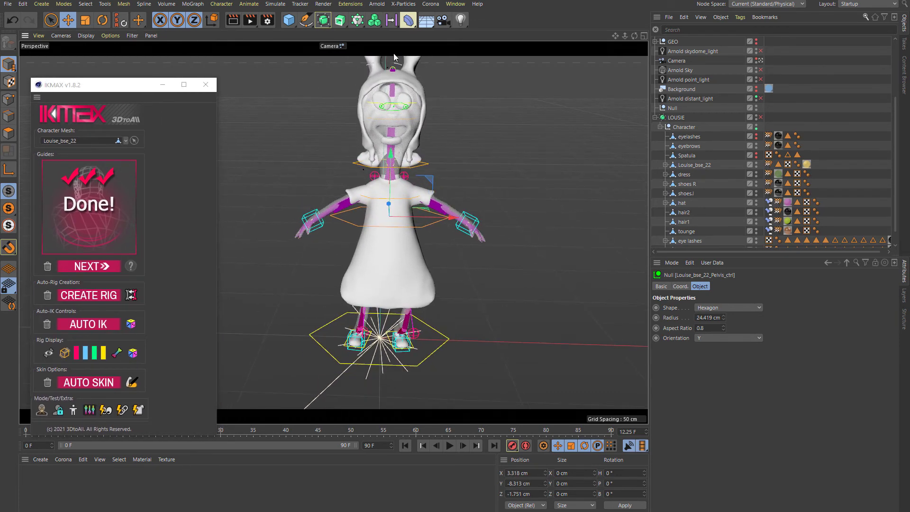
- Preview the posed character in the Arnold IPR window, then close the preview
{"action": "left_click", "coordinate": [377, 4]}
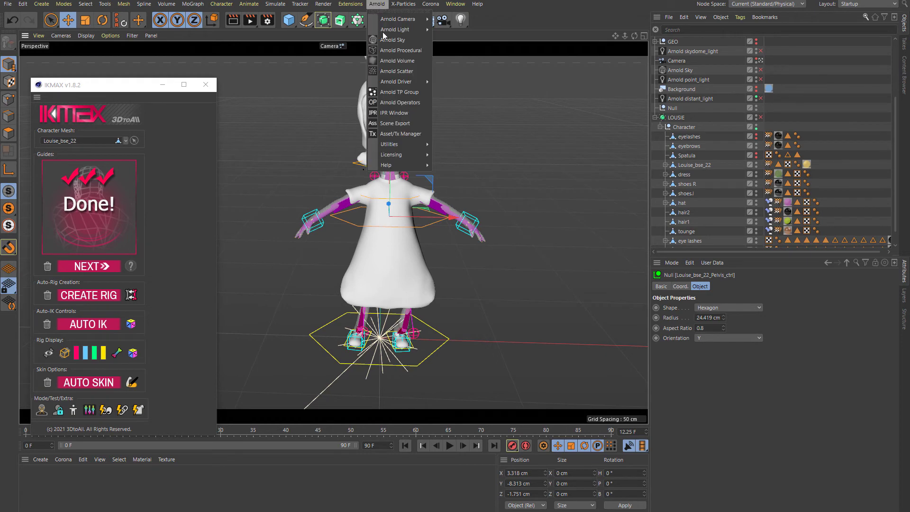
{"action": "left_click", "coordinate": [420, 113]}
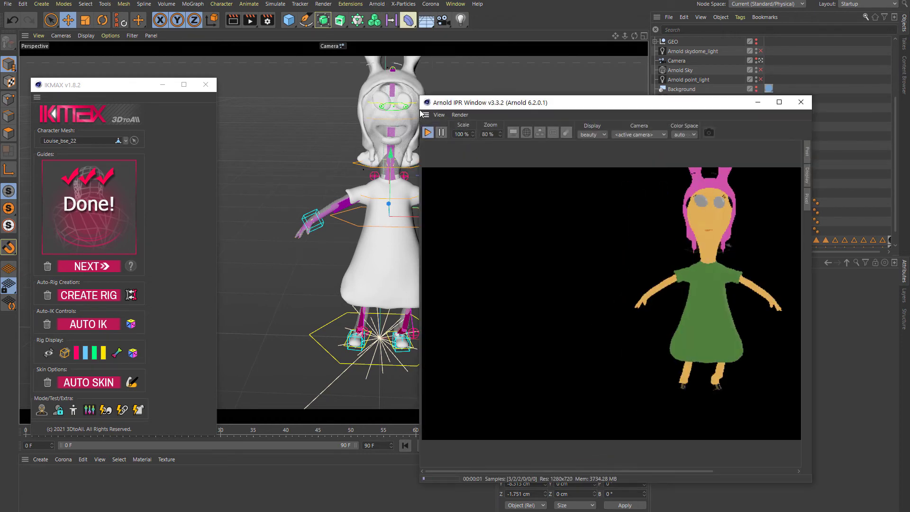
{"action": "scroll", "coordinate": [456, 198], "scroll_direction": "down", "scroll_amount": 2}
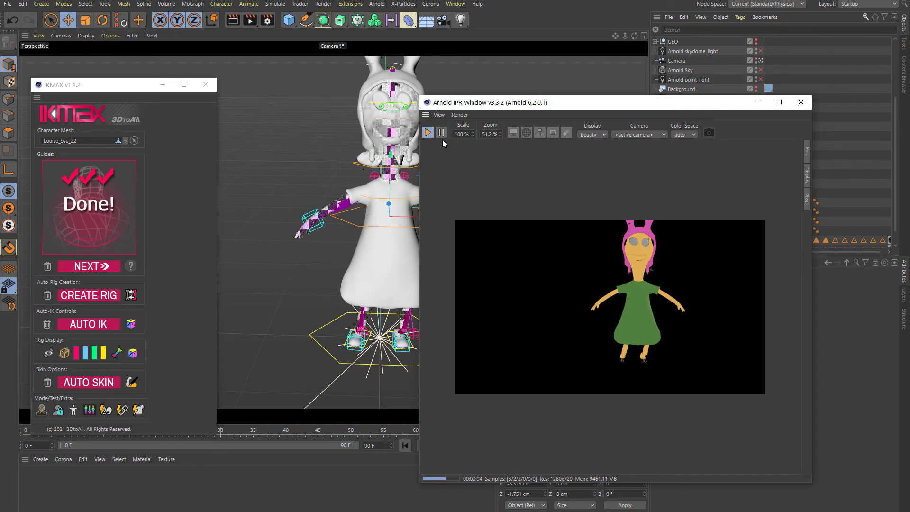
{"action": "left_click", "coordinate": [801, 101]}
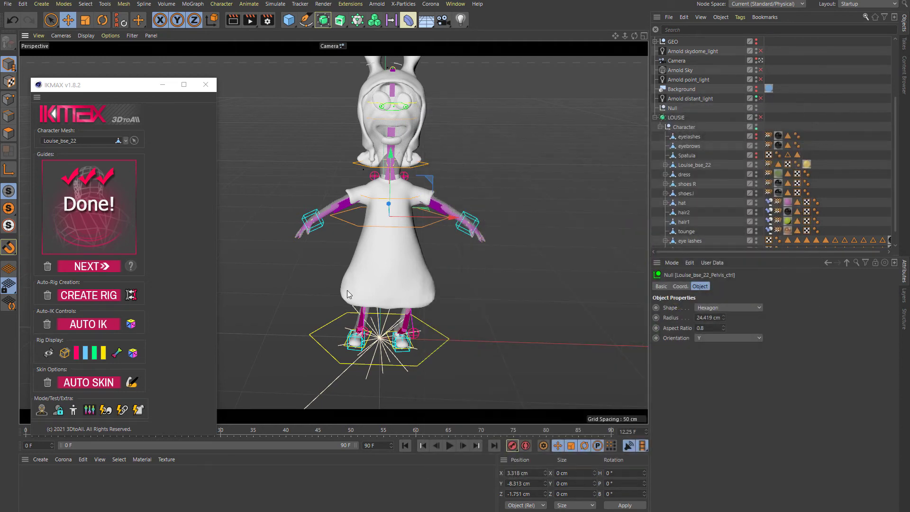
- Move the pelvis control to about X 8.6, Y -10.5, Z -2.8 cm as a leg test, then reset the rig pose with IKMAX
{"action": "middle_click_drag", "start_coordinate": [402, 283], "coordinate": [408, 293], "text": "alt"}
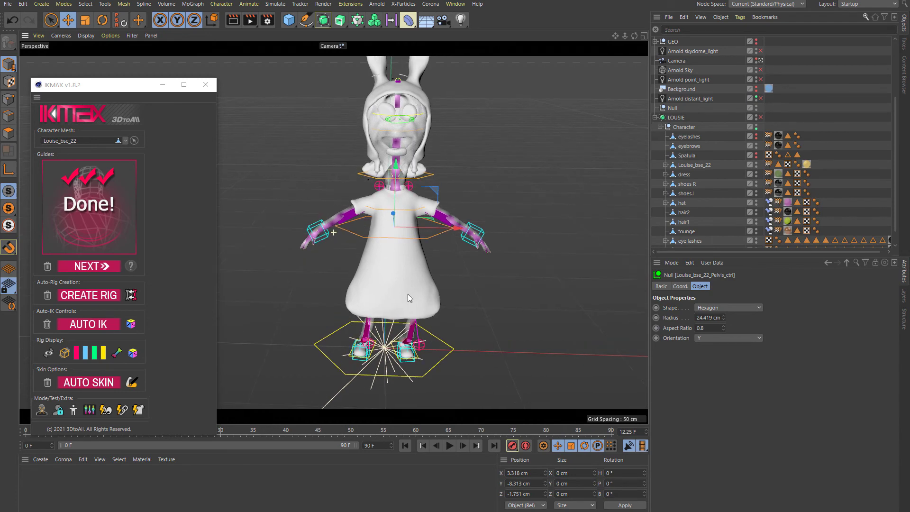
{"action": "left_click_drag", "start_coordinate": [408, 294], "coordinate": [497, 277], "text": "alt"}
{"action": "mouse_move", "coordinate": [474, 292]}
{"action": "left_mouse_down"}
{"action": "mouse_move", "coordinate": [470, 305]}
{"action": "mouse_move", "coordinate": [486, 296]}
{"action": "left_mouse_up"}
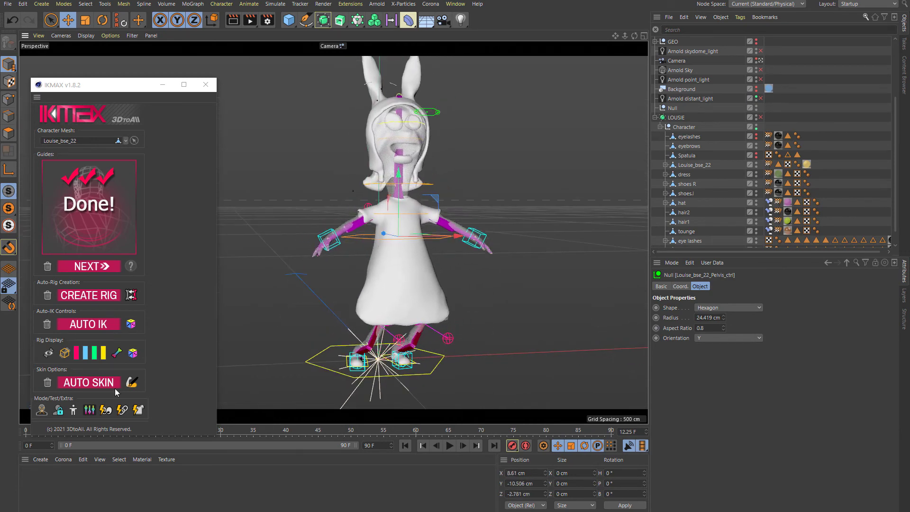
{"action": "left_click", "coordinate": [74, 410]}
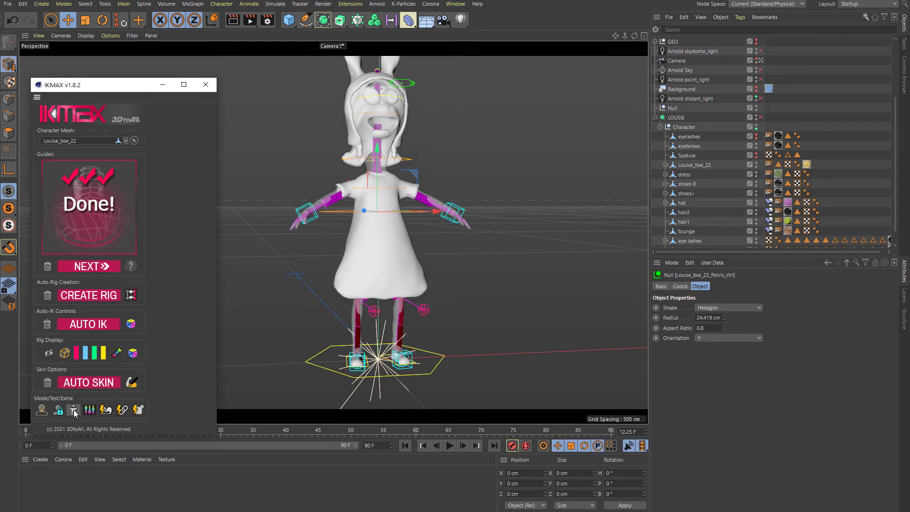
- Make the Spatula object visible in the viewport and attach it to the right hand with IKMAX
{"action": "mouse_move", "coordinate": [396, 258]}
{"action": "left_mouse_down", "text": "alt"}
{"action": "mouse_move", "coordinate": [441, 257]}
{"action": "mouse_move", "coordinate": [324, 269]}
{"action": "mouse_move", "coordinate": [410, 247]}
{"action": "mouse_move", "coordinate": [410, 260]}
{"action": "left_mouse_up", "text": "alt"}
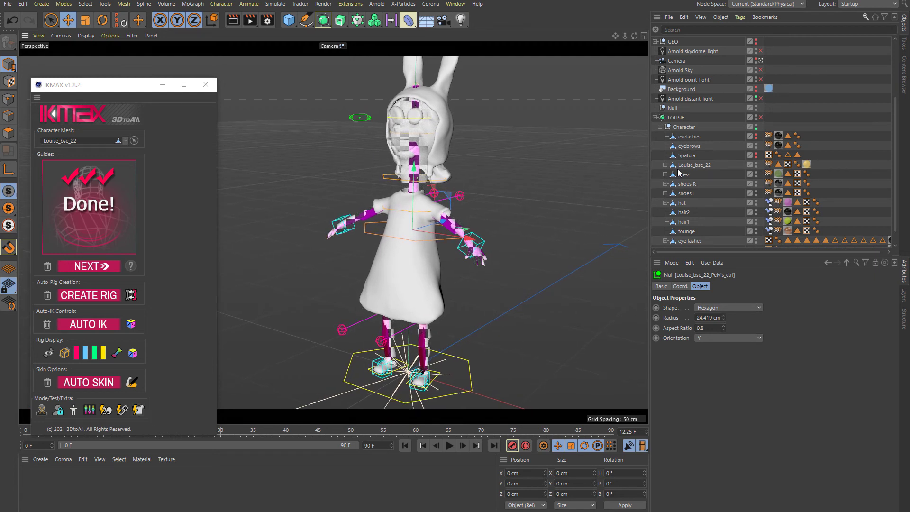
{"action": "left_click", "coordinate": [755, 153]}
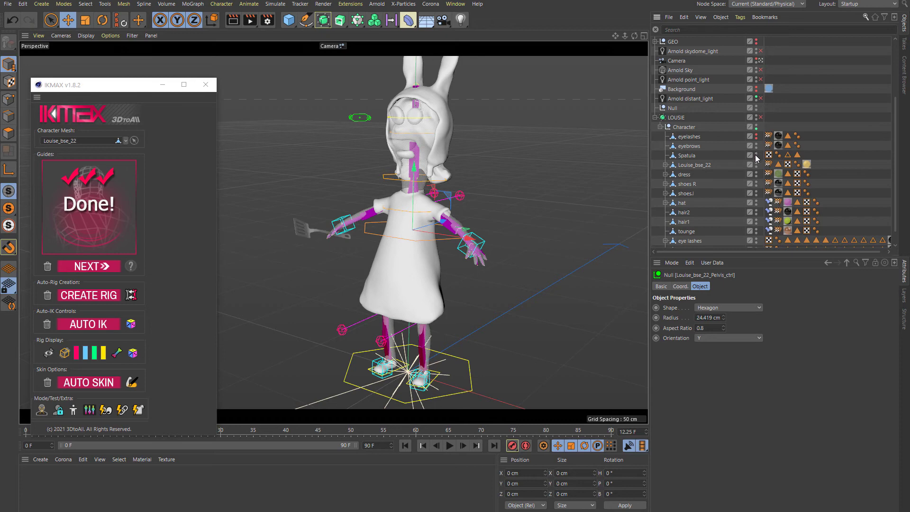
{"action": "left_click", "coordinate": [725, 155]}
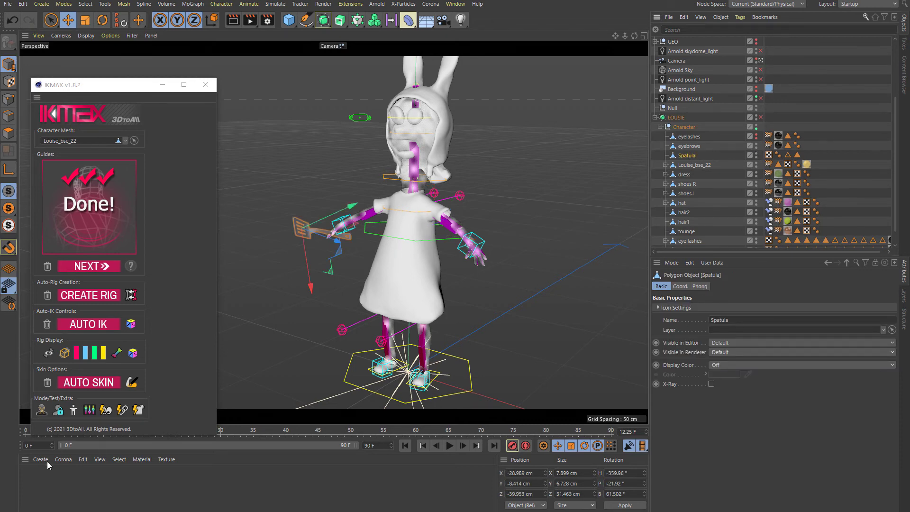
{"action": "left_click", "coordinate": [115, 411]}
{"action": "left_click", "coordinate": [82, 428]}
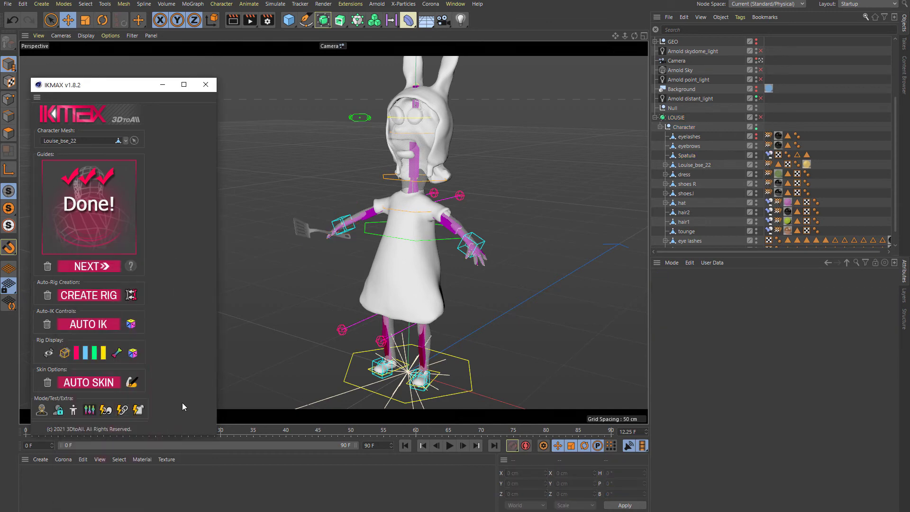
- Test the spatula attachment by moving the right IK_Hand control, then undo the move
{"action": "left_click", "coordinate": [346, 222]}
{"action": "left_click_drag", "start_coordinate": [302, 279], "coordinate": [401, 287]}
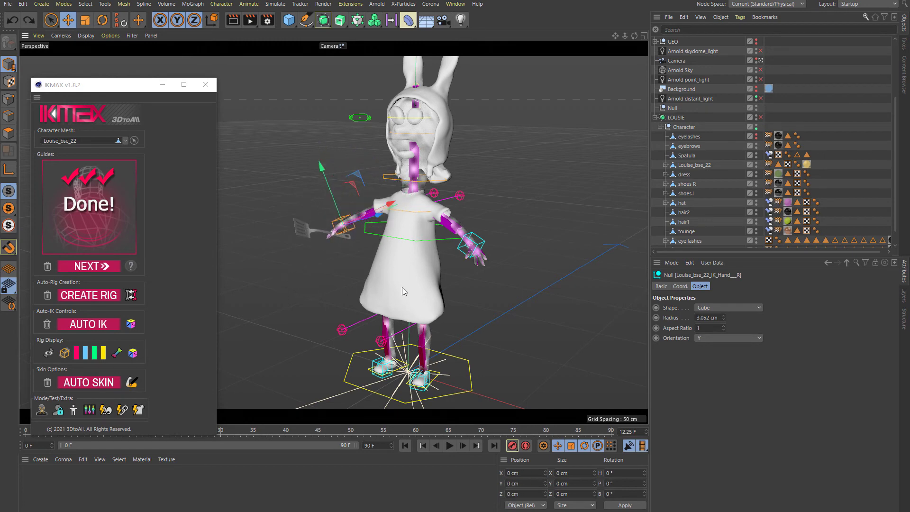
{"action": "key", "text": "ctrl+z"}
- Raise the left arm by moving its IK_Hand control to about X 3.6, Y 11.1, Z -2.5 cm
{"action": "left_click_drag", "start_coordinate": [482, 288], "coordinate": [488, 238], "text": "alt"}
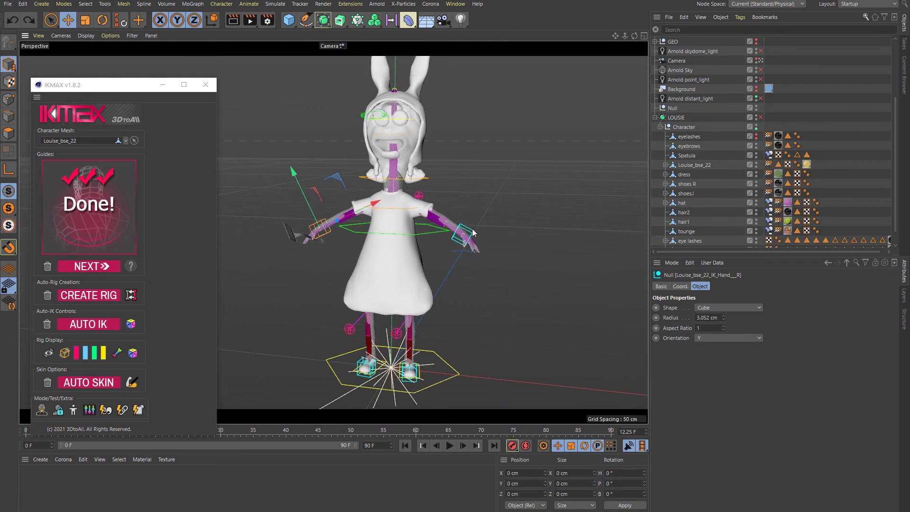
{"action": "left_click", "coordinate": [472, 231]}
{"action": "left_click_drag", "start_coordinate": [471, 289], "coordinate": [478, 265]}
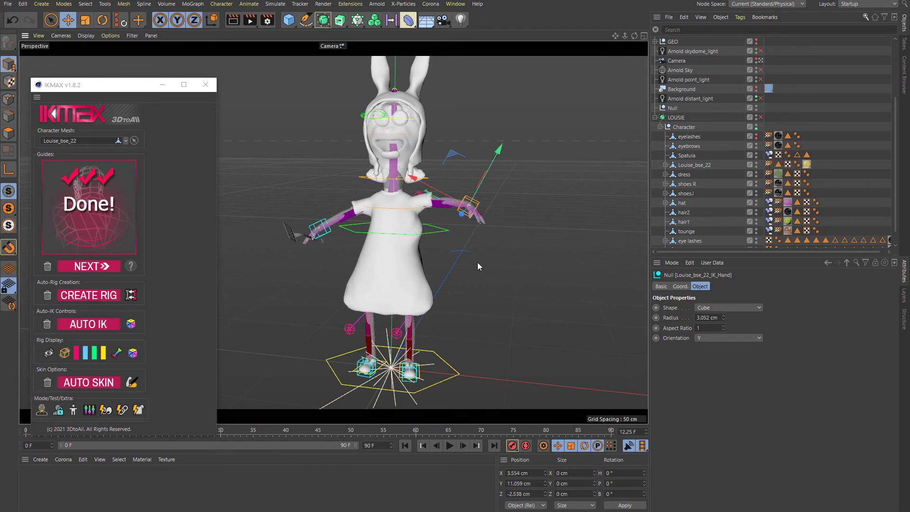
- Select the left arm joint and examine its weights on the dress around the armpit with the Weight Tool
{"action": "left_click_drag", "start_coordinate": [126, 92], "coordinate": [186, 80]}
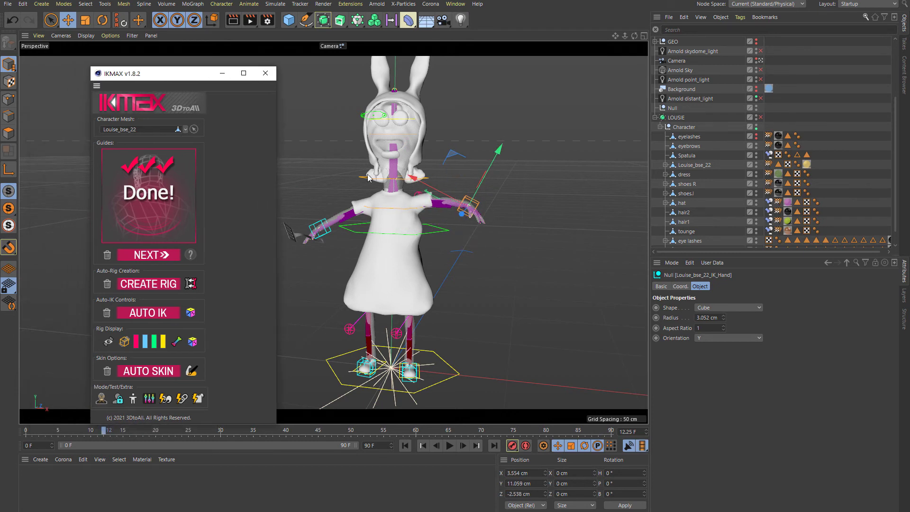
{"action": "left_click", "coordinate": [437, 208]}
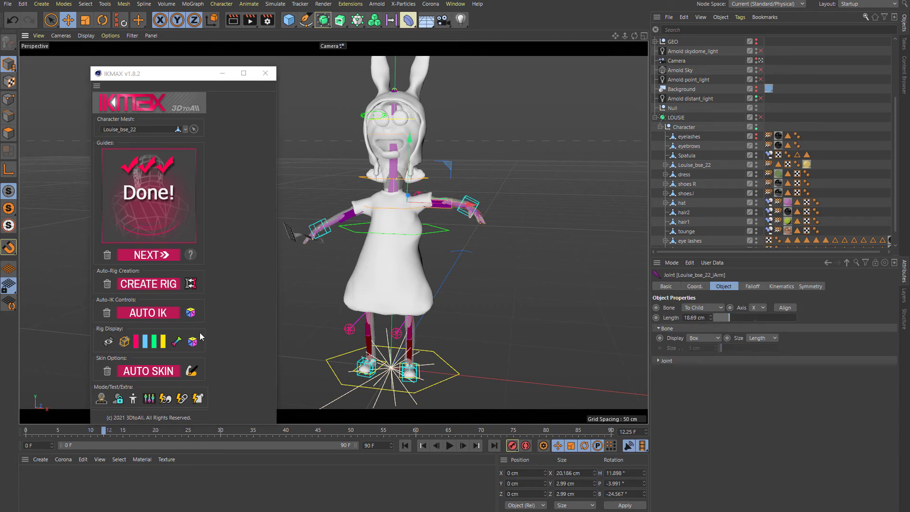
{"action": "left_click", "coordinate": [192, 372]}
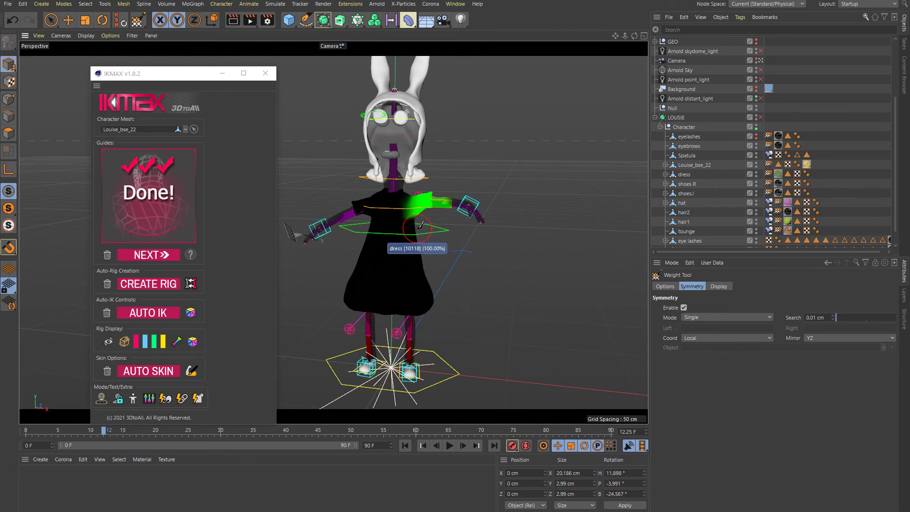
{"action": "left_click", "coordinate": [419, 233]}
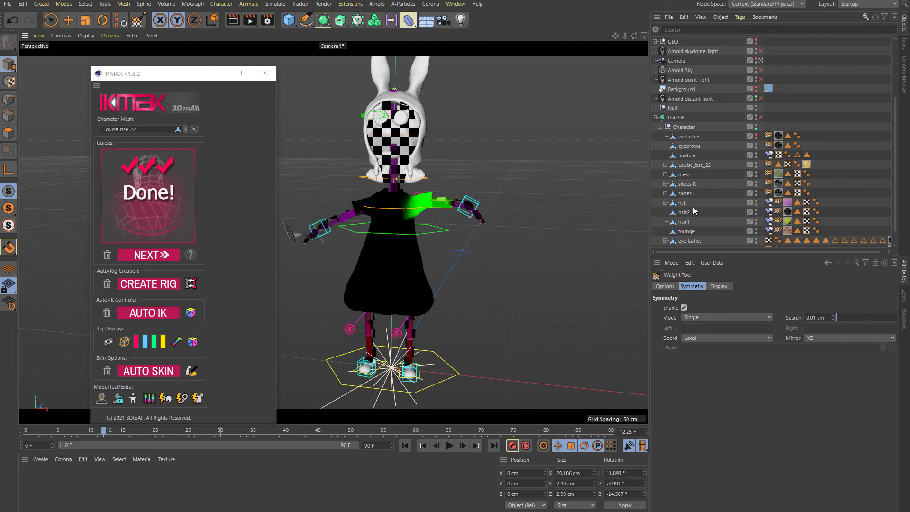
- Add a Delta Mush deformer to the dress and place it directly below the dress's Skin deformer
{"action": "left_click", "coordinate": [701, 174]}
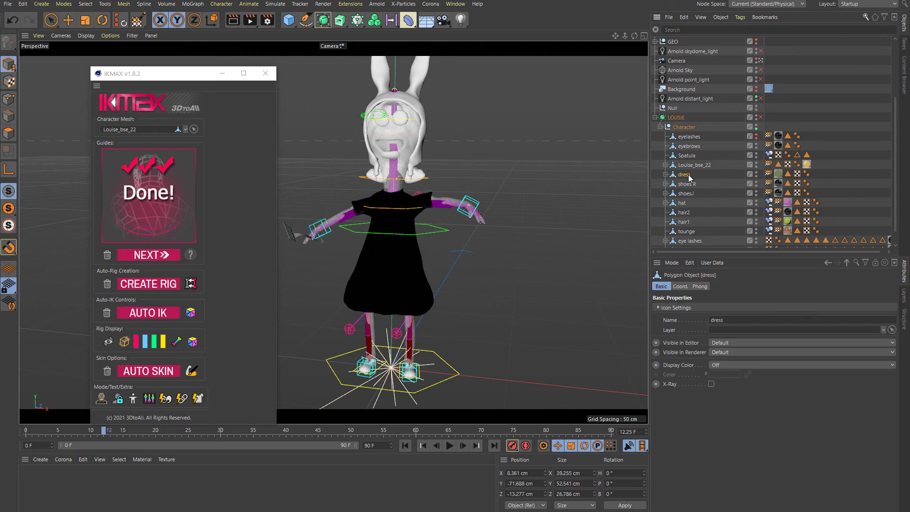
{"action": "left_click", "coordinate": [666, 174]}
{"action": "left_click", "coordinate": [688, 184]}
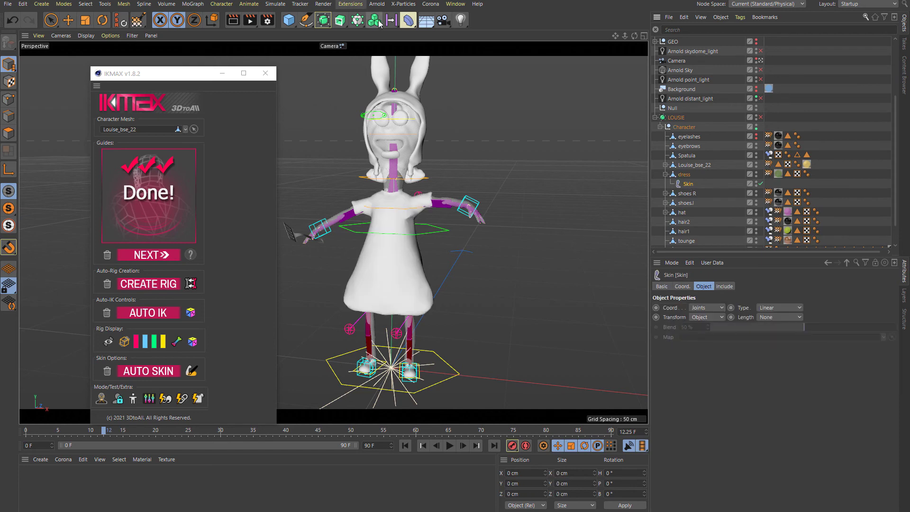
{"action": "left_click", "coordinate": [407, 20]}
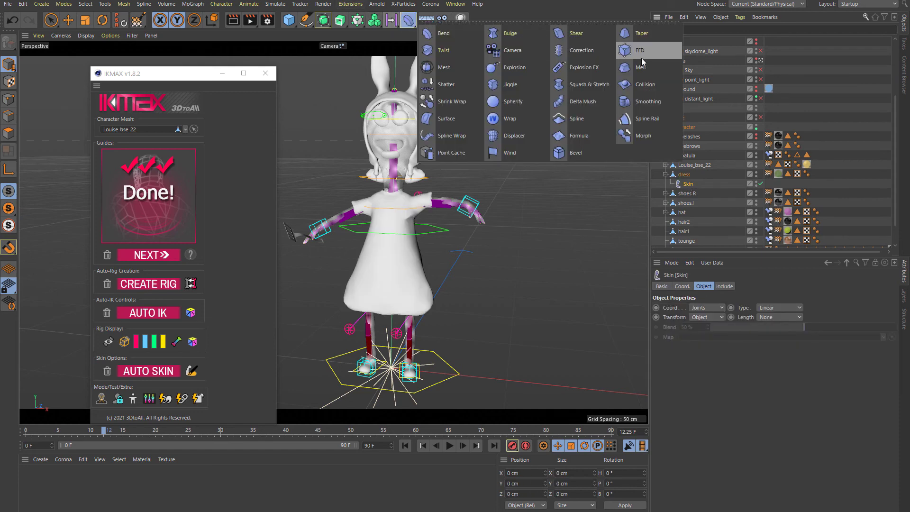
{"action": "left_click", "coordinate": [588, 106]}
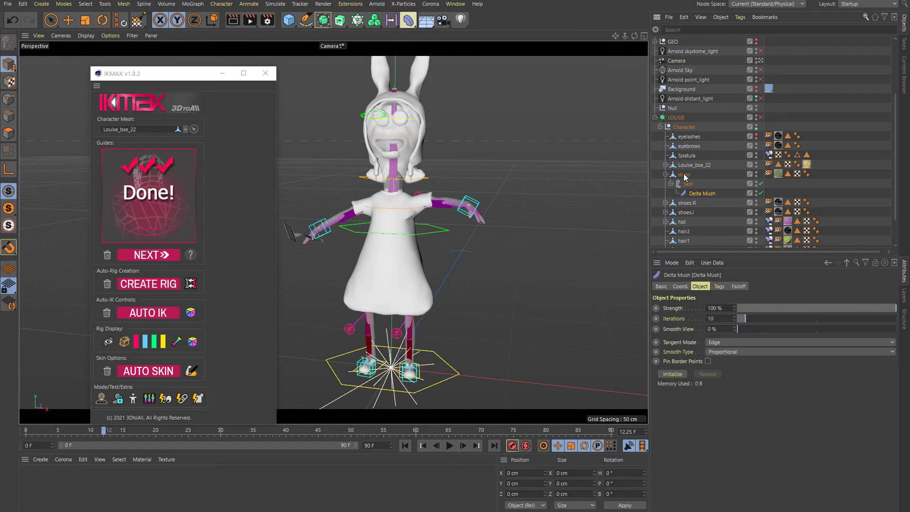
{"action": "mouse_move", "coordinate": [692, 189]}
{"action": "left_mouse_down"}
{"action": "mouse_move", "coordinate": [690, 181]}
{"action": "mouse_move", "coordinate": [690, 200]}
{"action": "left_mouse_up"}
- Add a Delta Mush deformer to the Louise_bse_22 body mesh and place it below its Skin deformer
{"action": "left_click", "coordinate": [704, 166]}
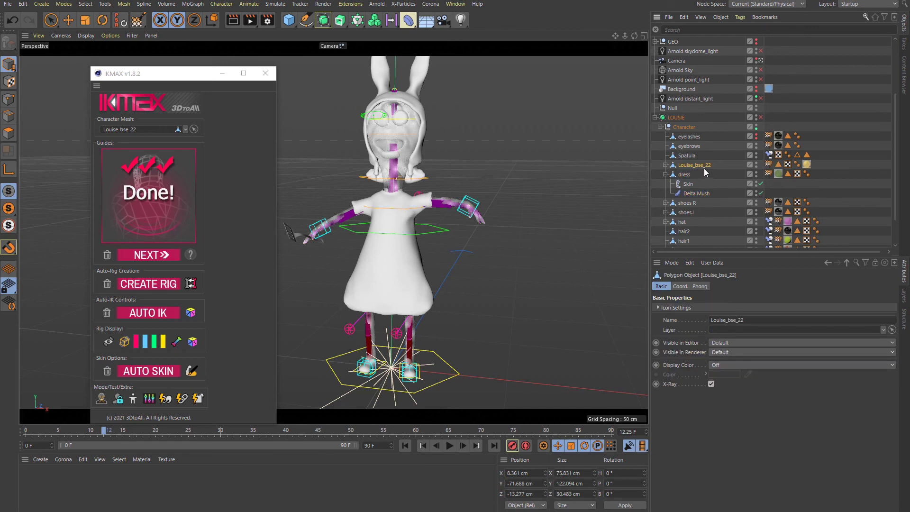
{"action": "left_click", "coordinate": [665, 165]}
{"action": "left_click", "coordinate": [691, 175]}
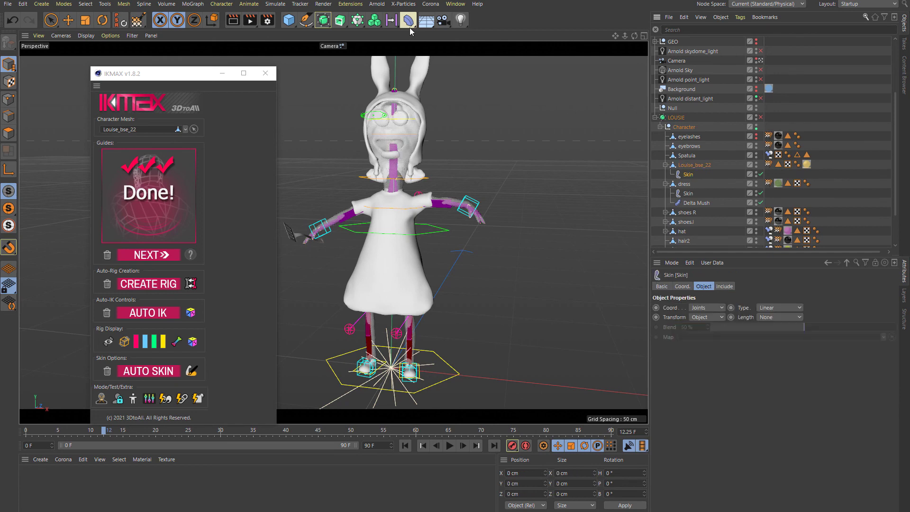
{"action": "left_click", "coordinate": [409, 25]}
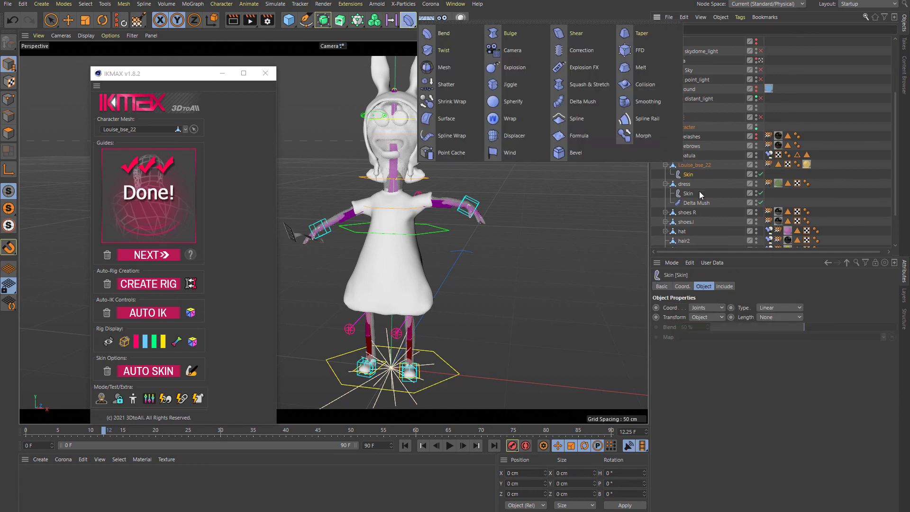
{"action": "left_click", "coordinate": [694, 165]}
{"action": "left_click", "coordinate": [407, 20]}
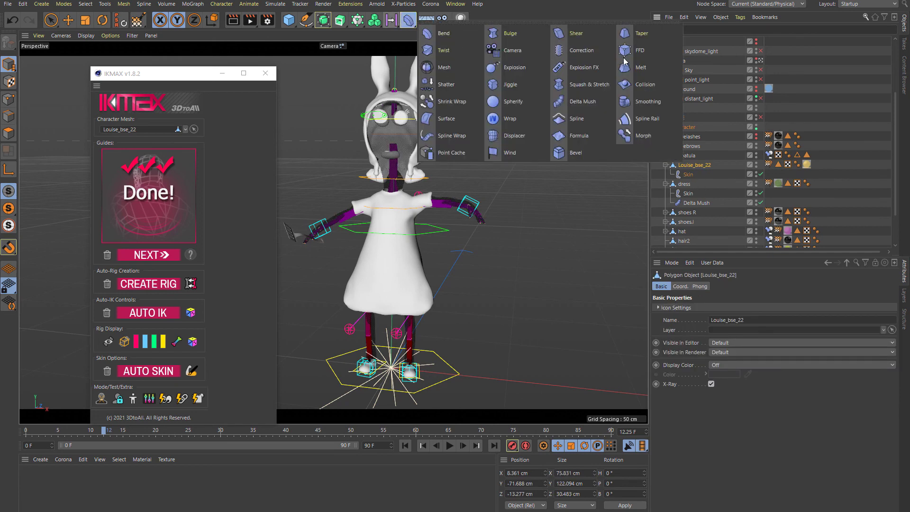
{"action": "left_click", "coordinate": [588, 102], "text": "shift"}
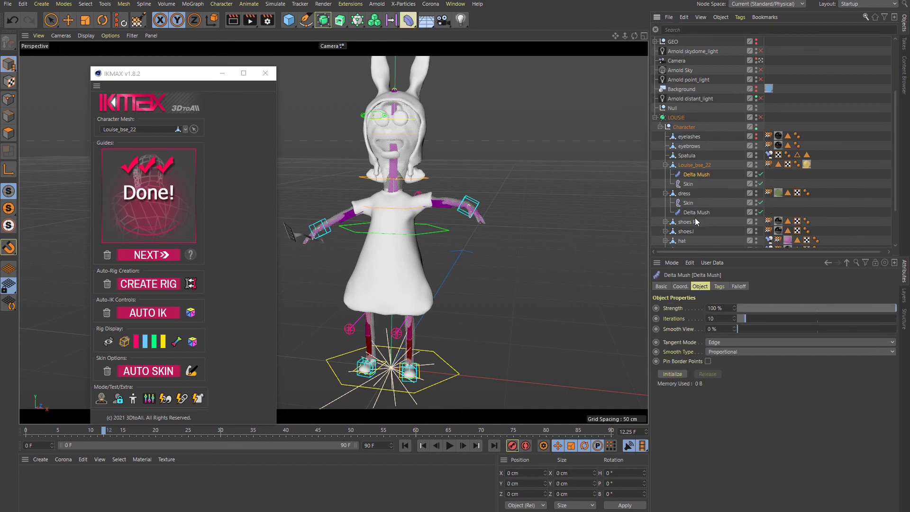
{"action": "left_click", "coordinate": [699, 193]}
{"action": "left_click_drag", "start_coordinate": [695, 176], "coordinate": [696, 189]}
- Raise the right arm with its IK_Hand control to about X 5, Y 9.7, Z 2.4 cm, undoing the extra test move
{"action": "scroll", "coordinate": [477, 236], "scroll_direction": "down", "scroll_amount": 1}
{"action": "scroll", "coordinate": [477, 236], "scroll_direction": "up", "scroll_amount": 1}
{"action": "left_click_drag", "start_coordinate": [449, 246], "coordinate": [467, 250], "text": "alt"}
{"action": "left_click", "coordinate": [69, 22]}
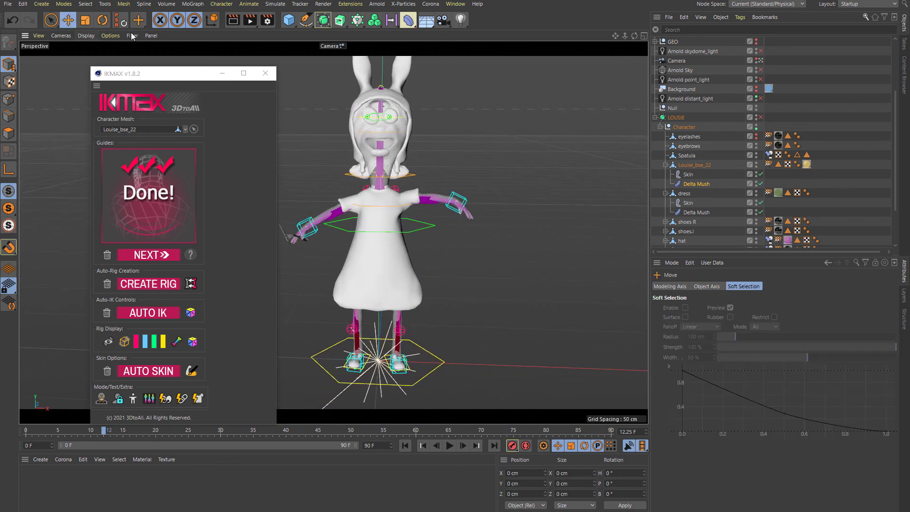
{"action": "left_click", "coordinate": [304, 227]}
{"action": "mouse_move", "coordinate": [320, 319]}
{"action": "left_mouse_down"}
{"action": "mouse_move", "coordinate": [312, 283]}
{"action": "mouse_move", "coordinate": [326, 302]}
{"action": "left_mouse_up"}
{"action": "left_click_drag", "start_coordinate": [461, 280], "coordinate": [487, 280]}
{"action": "key", "text": "ctrl+z"}
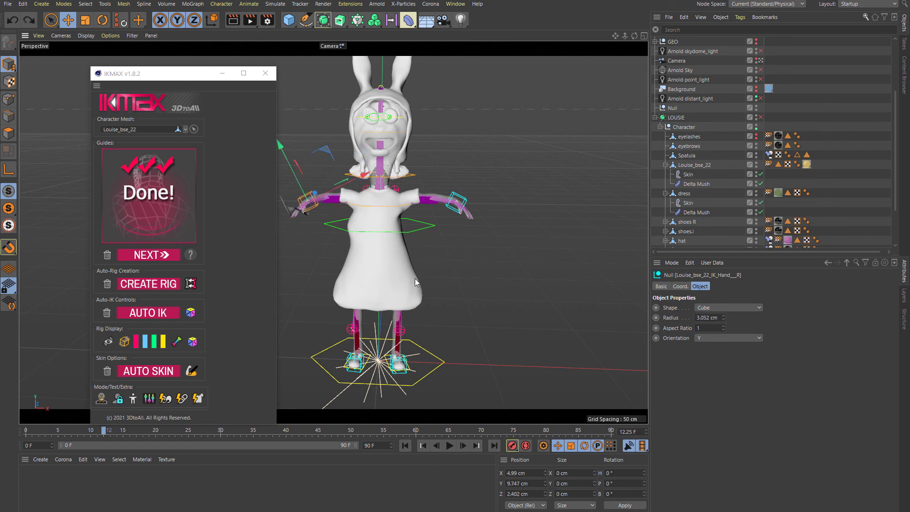
{"action": "left_click_drag", "start_coordinate": [388, 261], "coordinate": [355, 269], "text": "alt"}
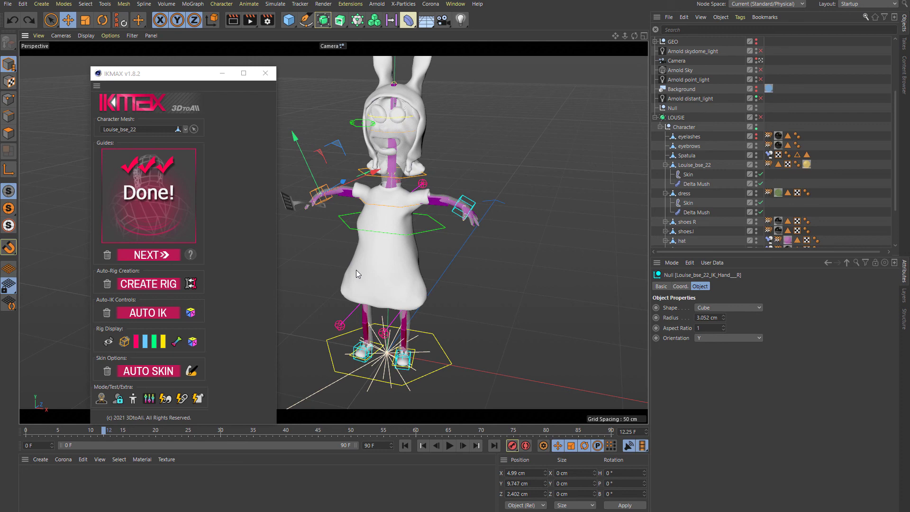
{"action": "left_click_drag", "start_coordinate": [383, 260], "coordinate": [315, 248], "text": "alt"}
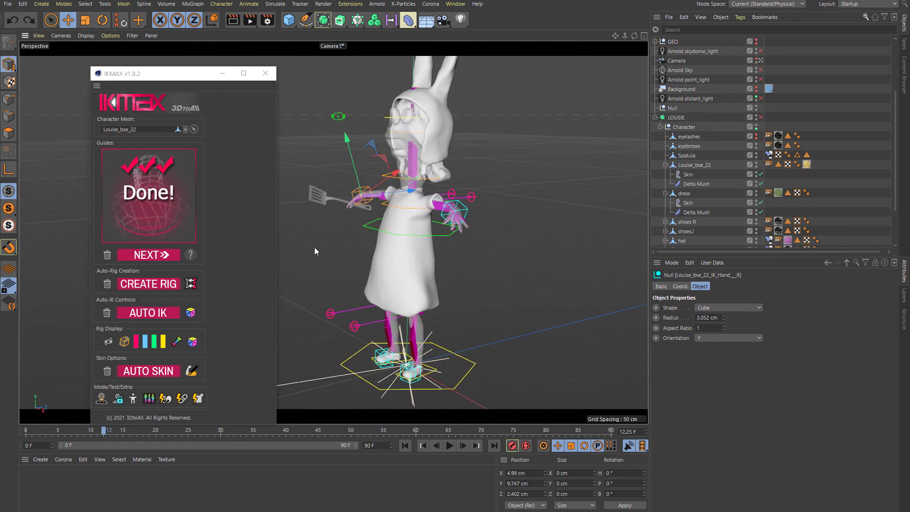